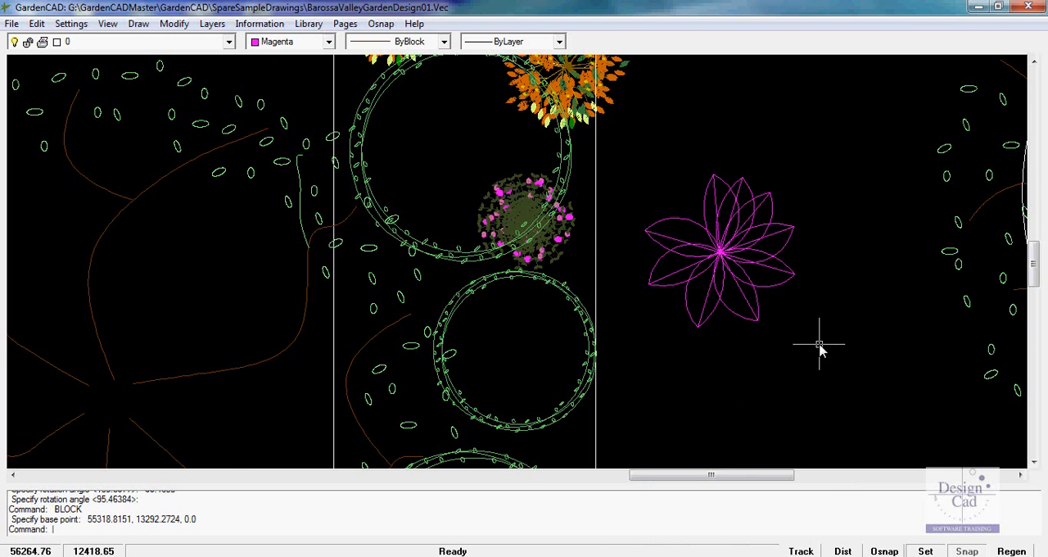
Copy the magenta flower block from its centre to two spots around the hedge circle in the planting strip
scroll(787, 344, down, 2)
click(750, 292)
right_click(755, 291)
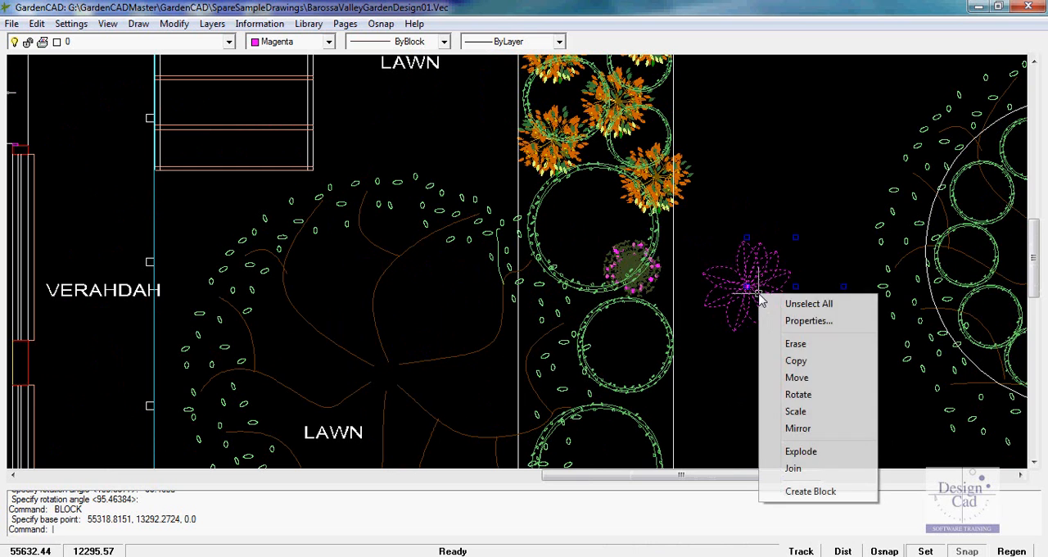
click(796, 361)
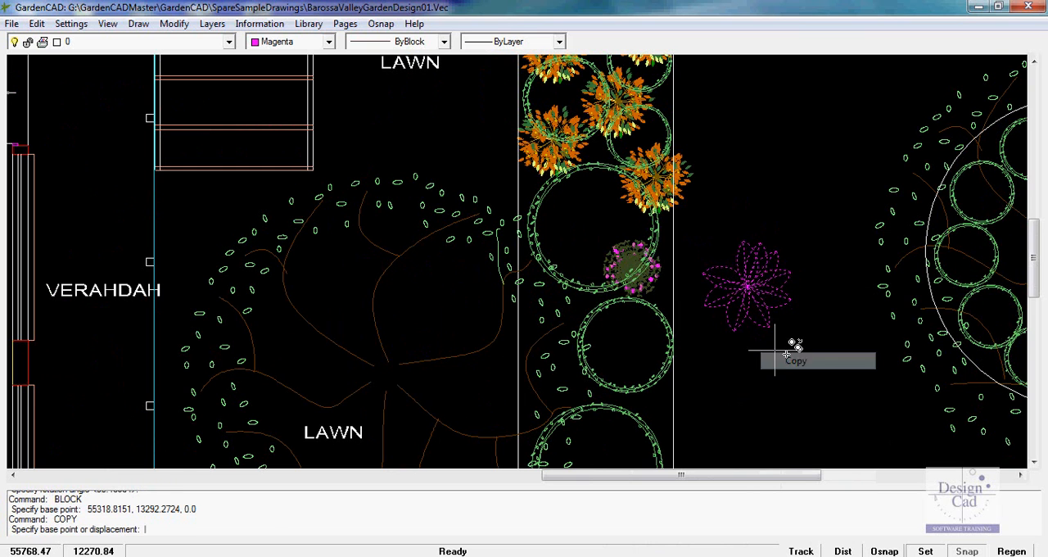
click(746, 285)
click(647, 356)
click(576, 401)
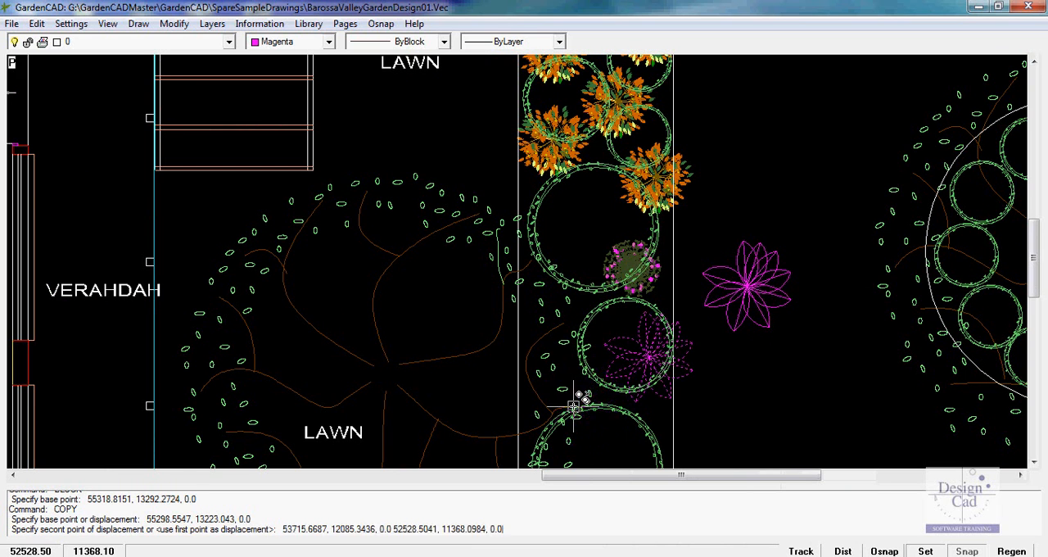
key(Return)
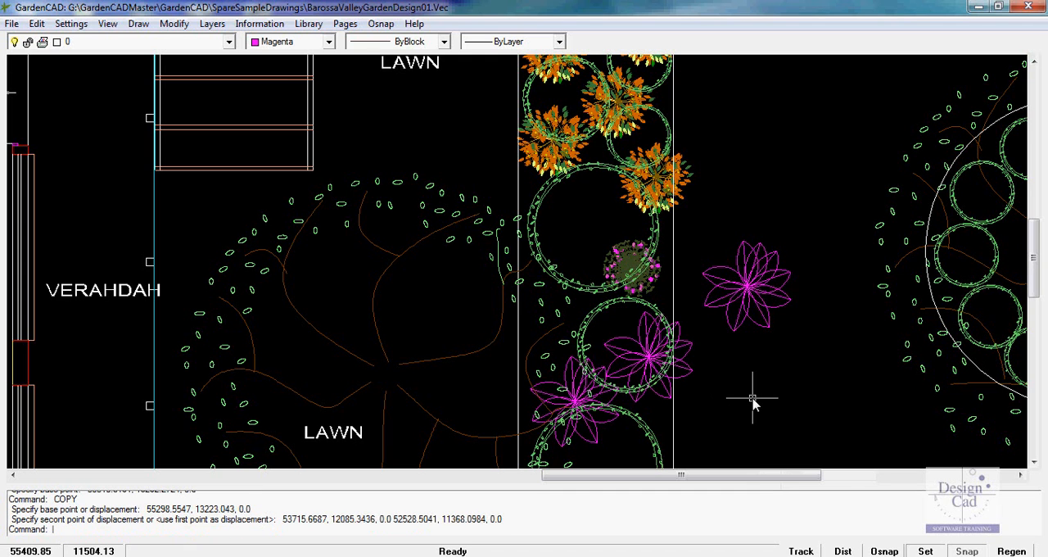
Undo both copies of the magenta flower block
text(U)
key(Return)
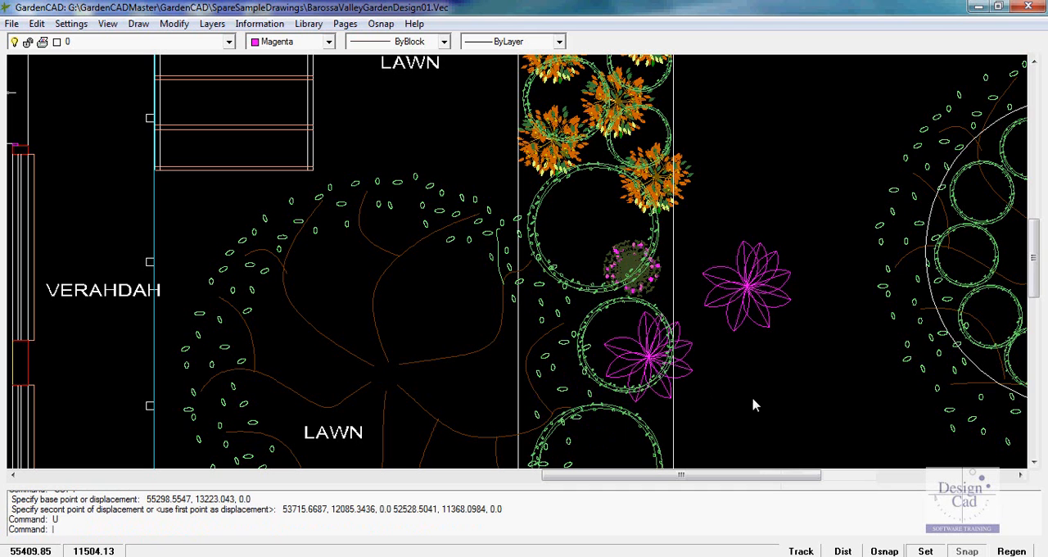
text(U)
key(Return)
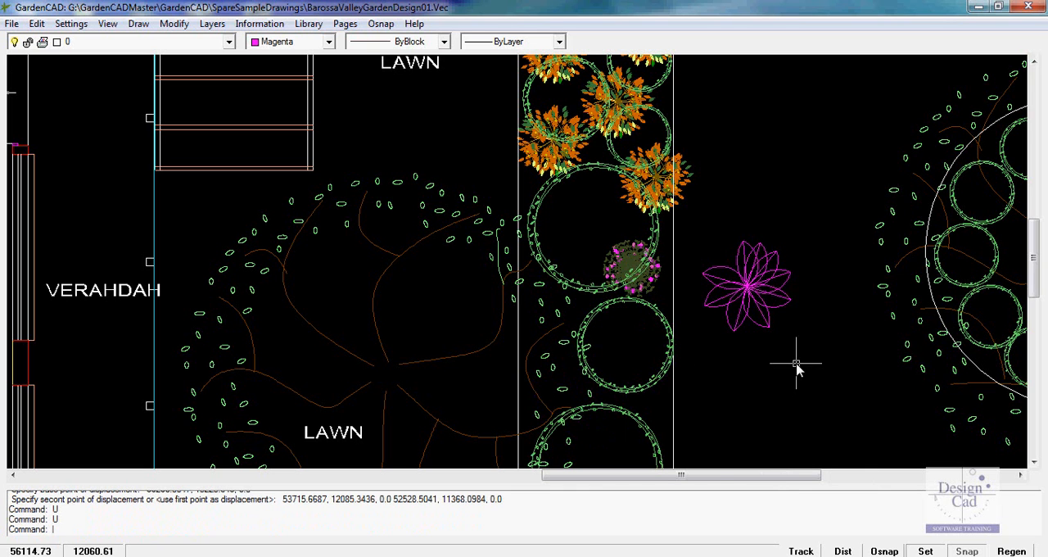
Explode the magenta flower block and check that a single petal arc can be selected on its own
scroll(789, 346, up, 3)
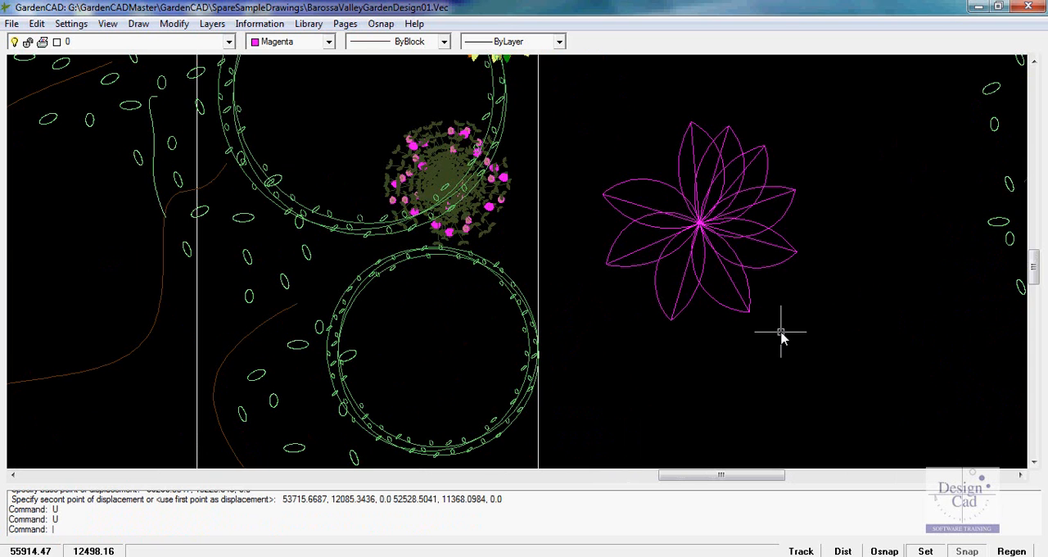
click(758, 230)
right_click(758, 230)
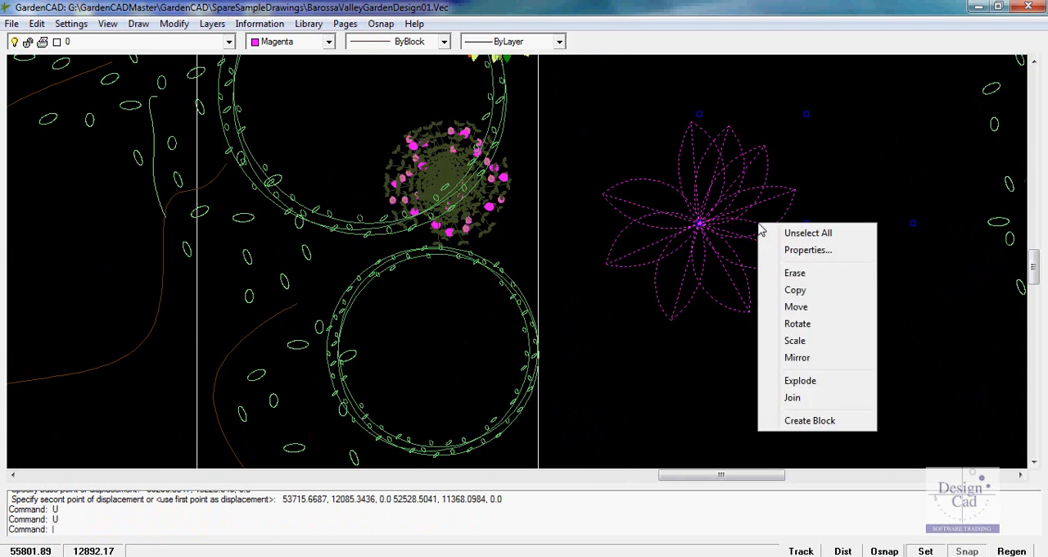
click(799, 380)
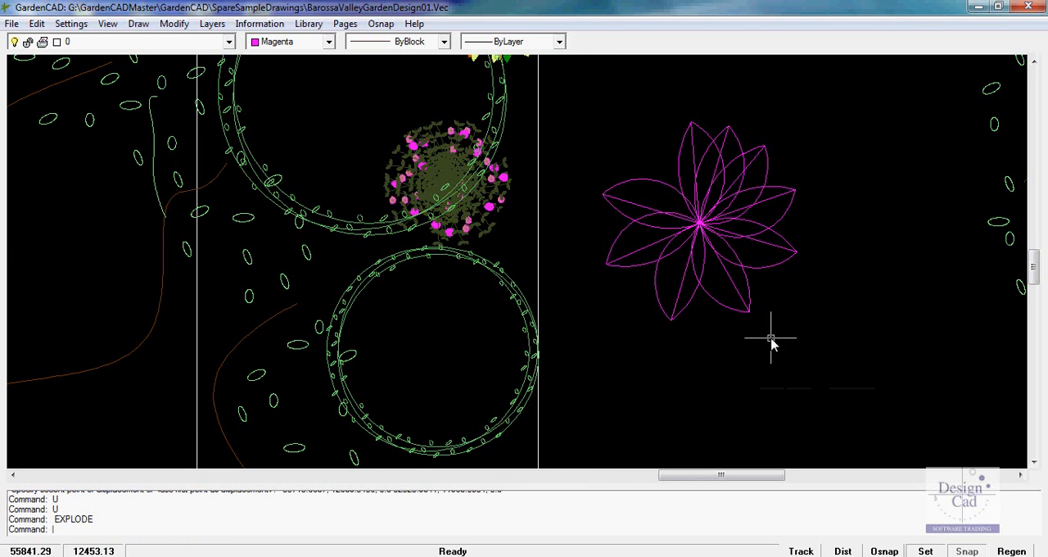
click(773, 237)
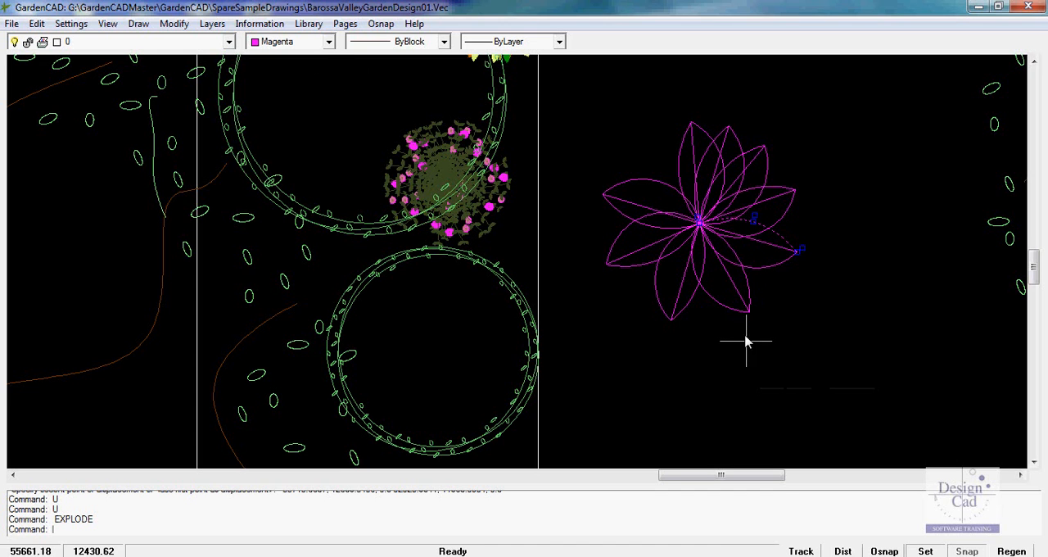
key(Escape)
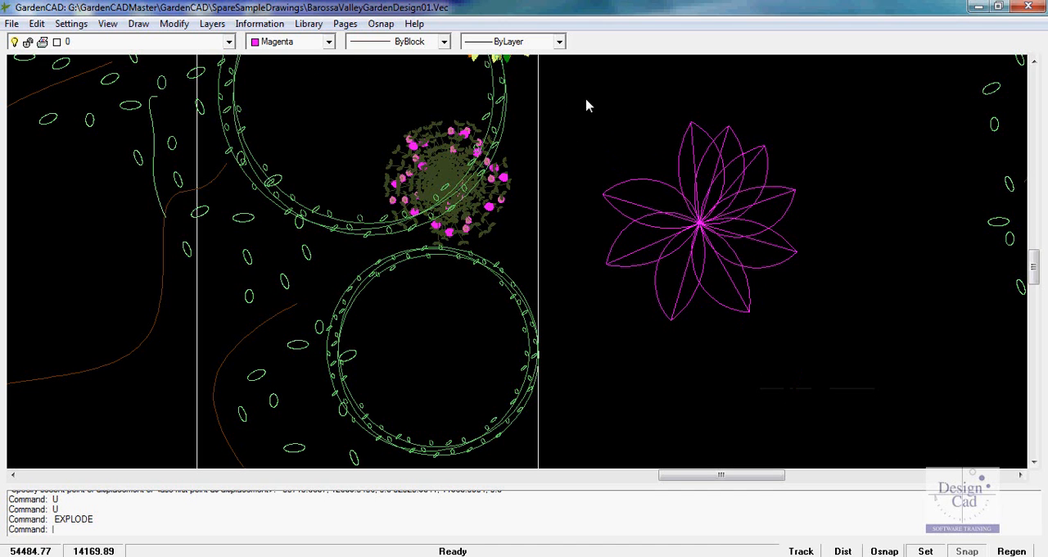
Change the colour of all the exploded flower's lines and arcs to 108
click(827, 333)
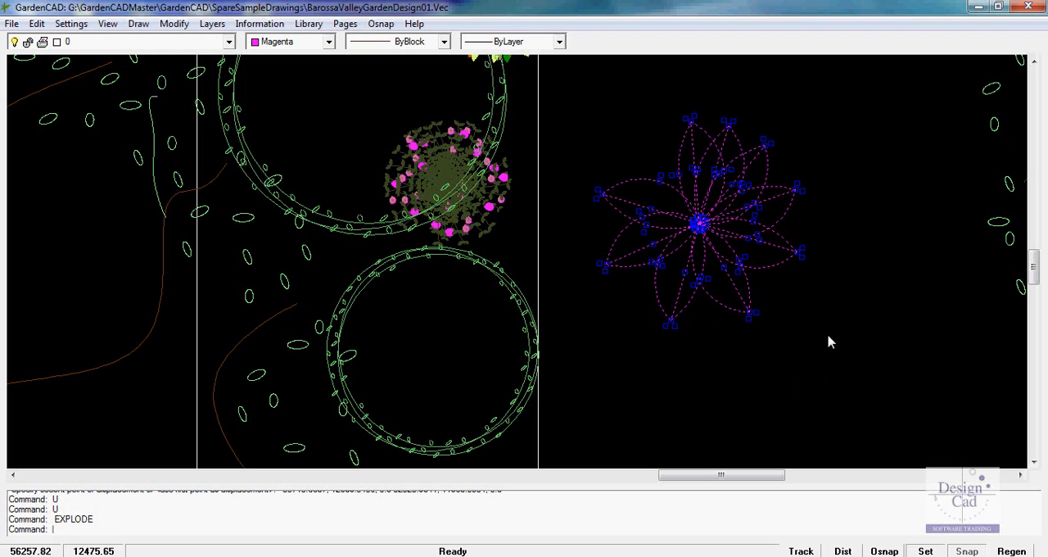
click(329, 43)
drag(331, 78, 327, 117)
click(266, 87)
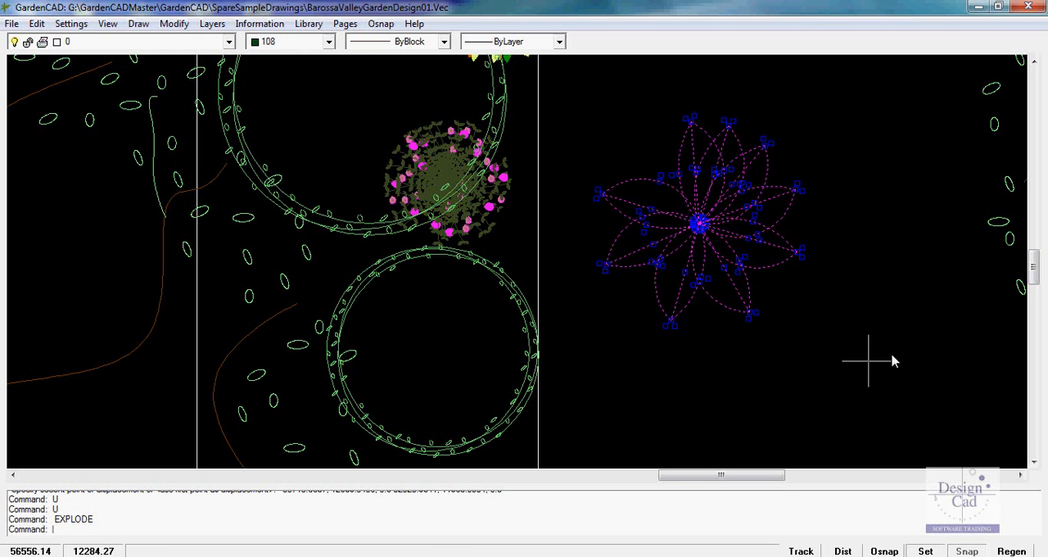
key(Escape)
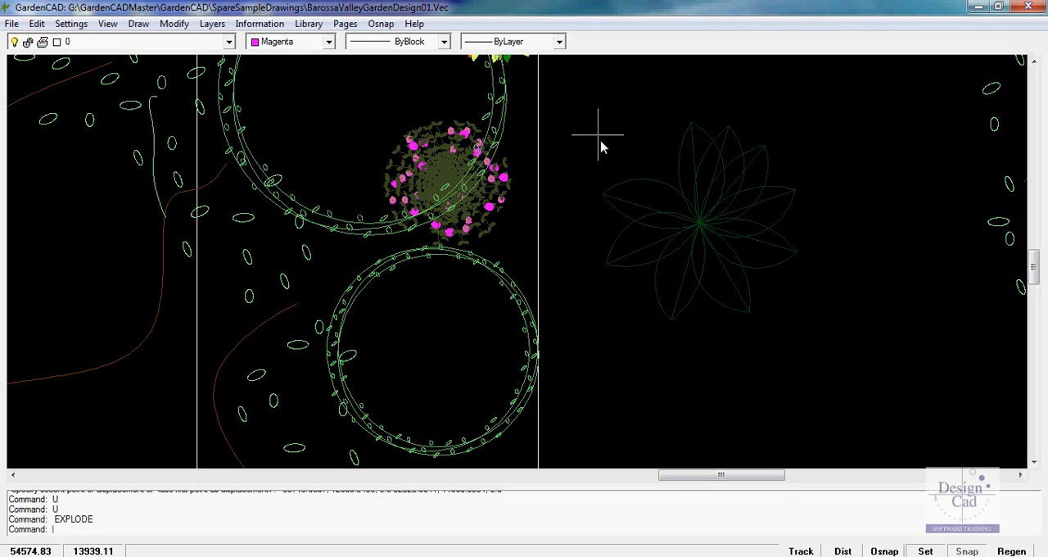
Convert all the recoloured flower's pieces into a block named t2 with its base point at the flower's centre
drag(578, 105, 832, 347)
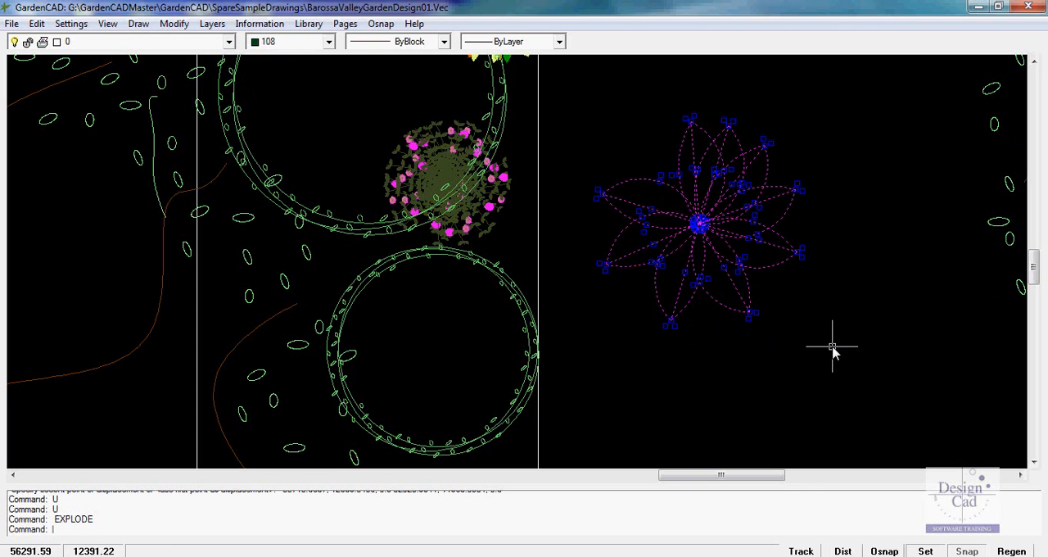
right_click(832, 346)
click(883, 544)
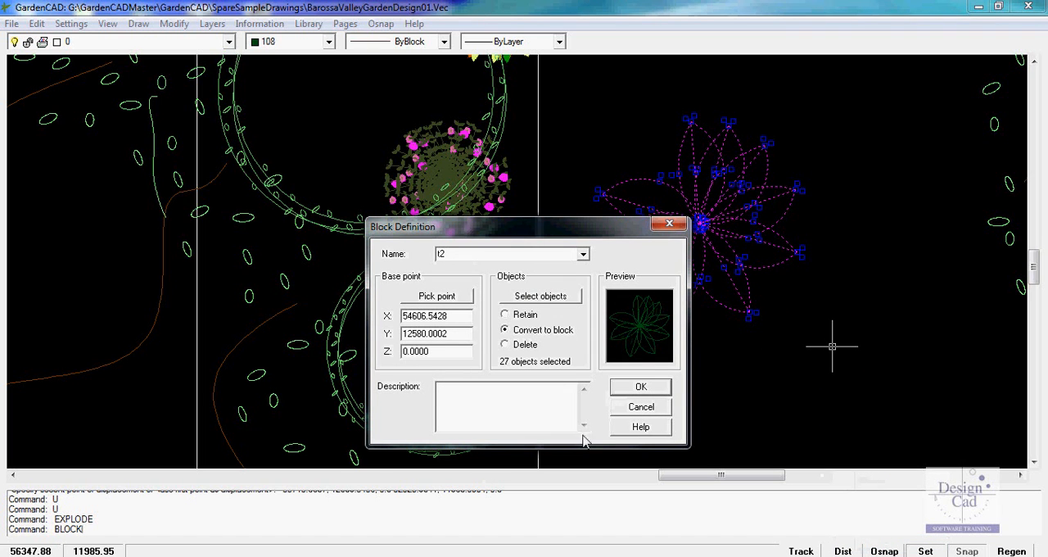
click(431, 296)
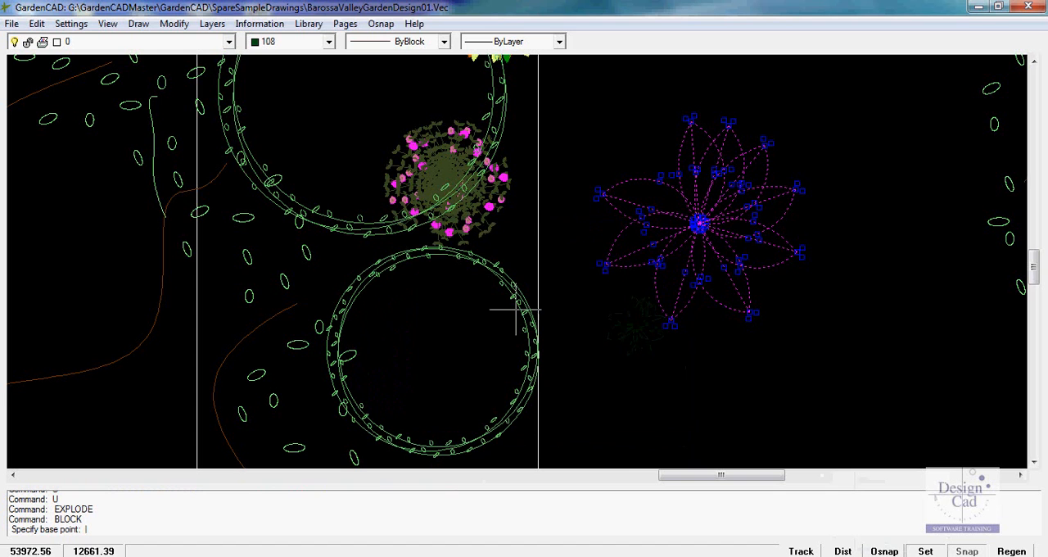
click(698, 222)
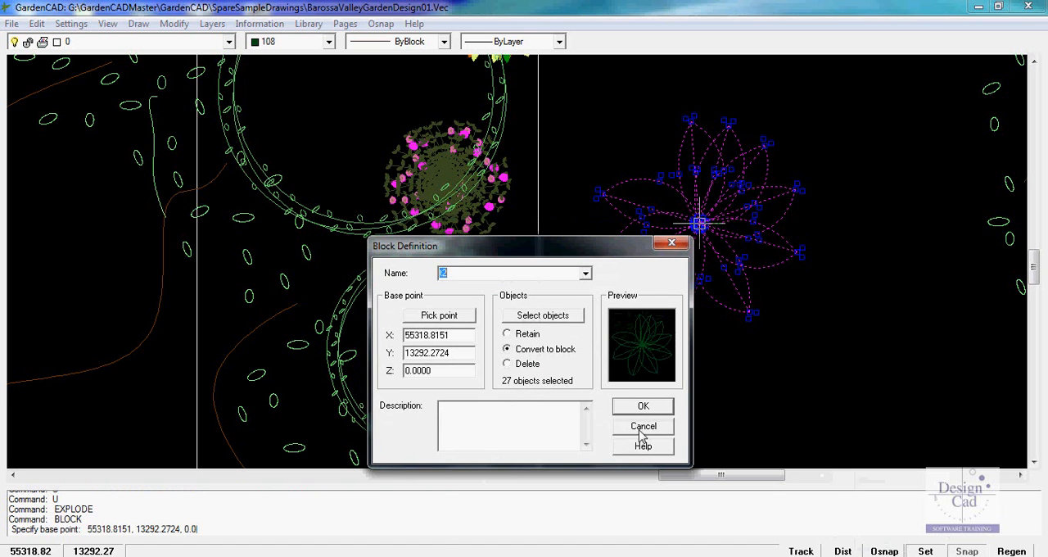
click(643, 406)
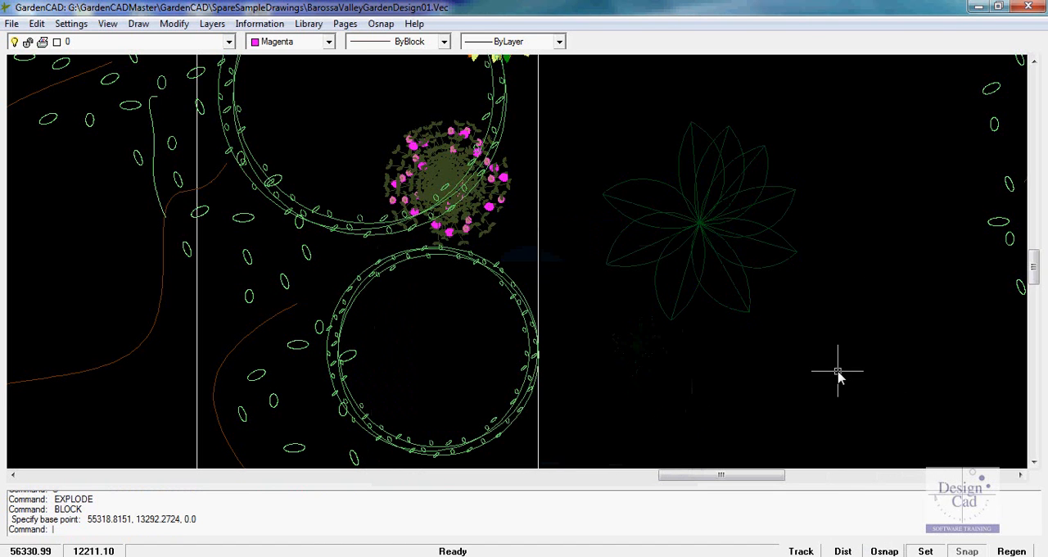
Scale the green flower block down about its centre by a factor of about 0.57
click(723, 234)
right_click(723, 235)
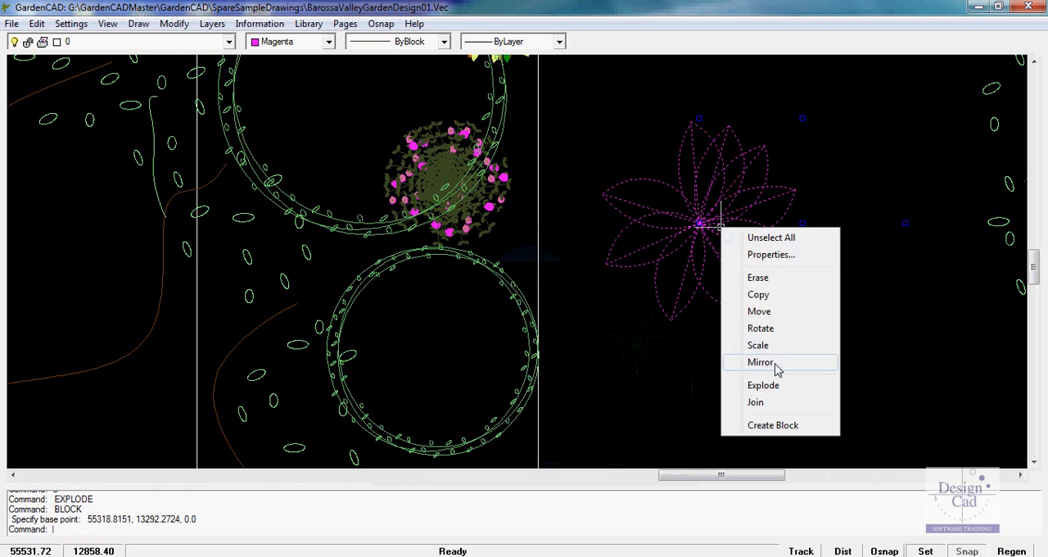
click(777, 345)
click(700, 223)
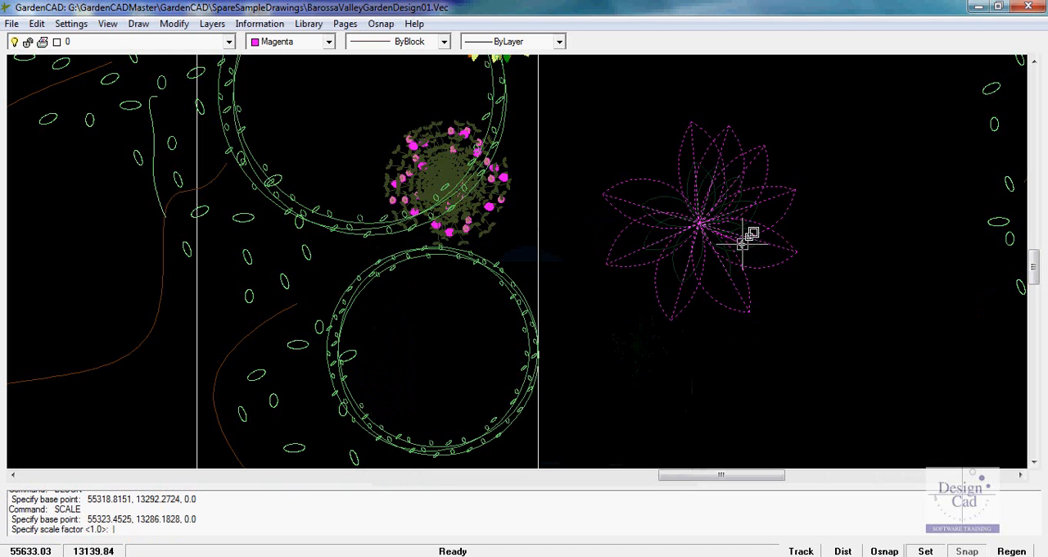
click(728, 232)
Copy the reduced green flower block three times, forming an overlapping cluster below and beside the original
right_click(715, 232)
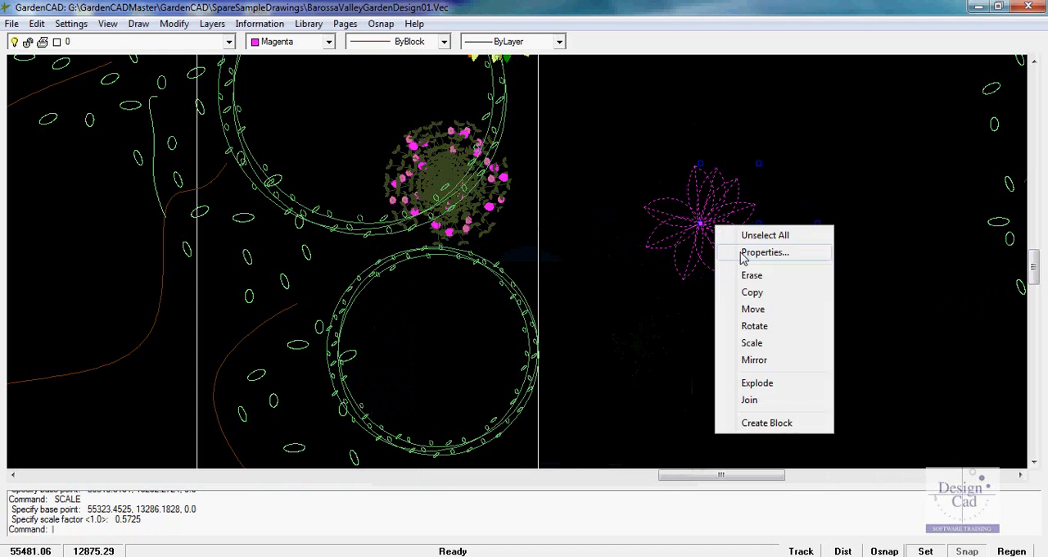
click(725, 290)
click(705, 232)
click(758, 265)
click(755, 341)
click(804, 375)
key(Return)
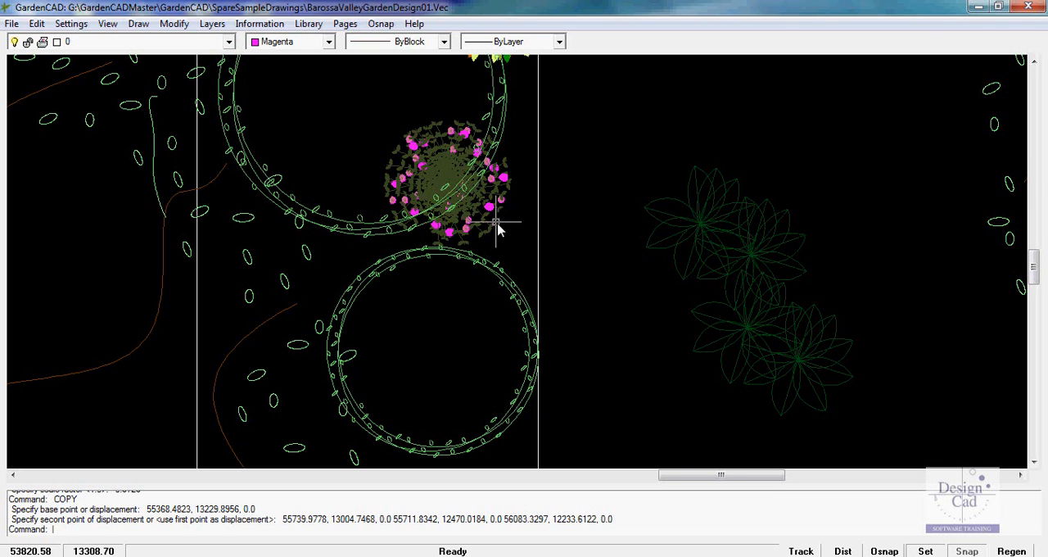
Explode the pink-flowered shrub block overlapping the large hedge circle
scroll(442, 201, up, 2)
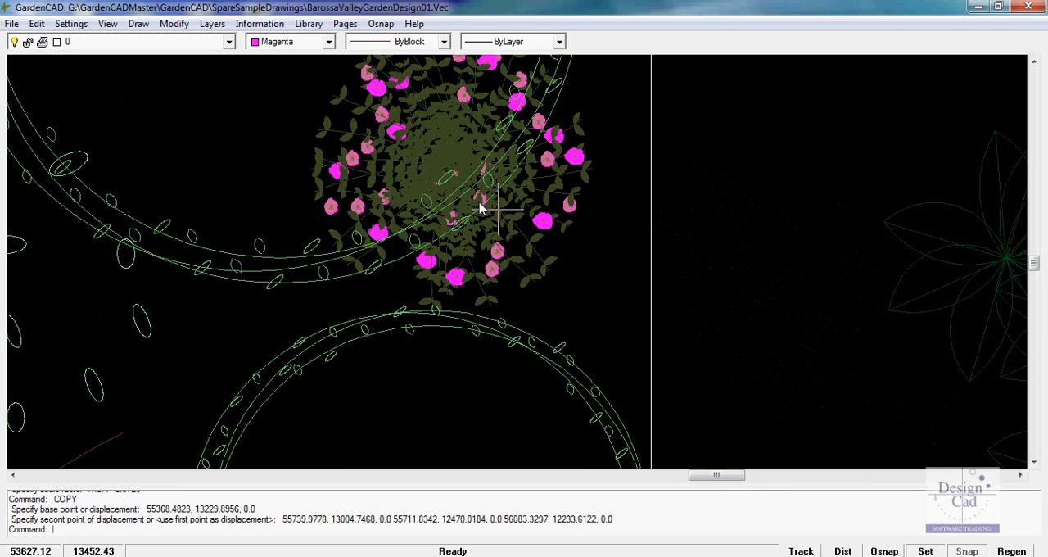
scroll(448, 191, down, 1)
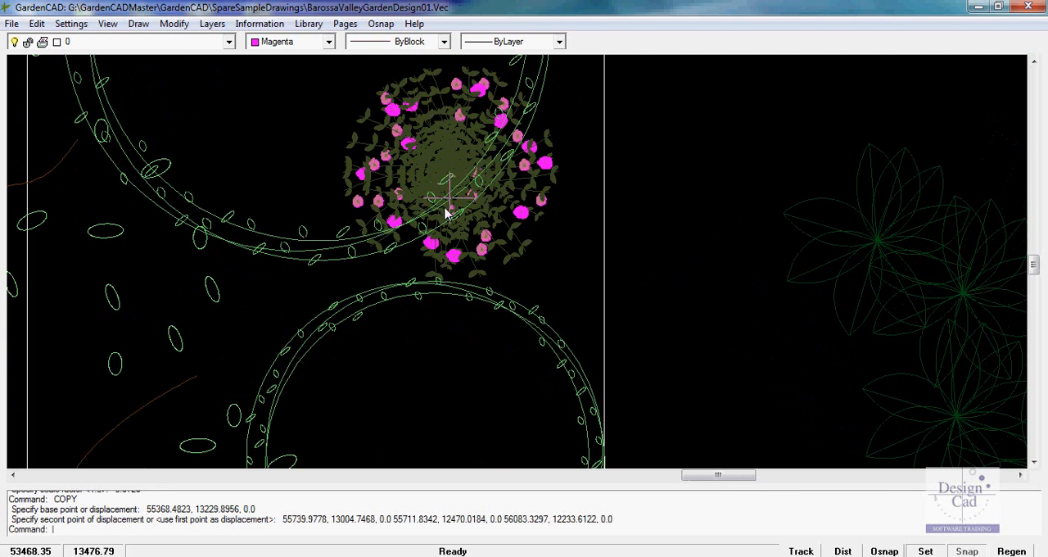
click(447, 147)
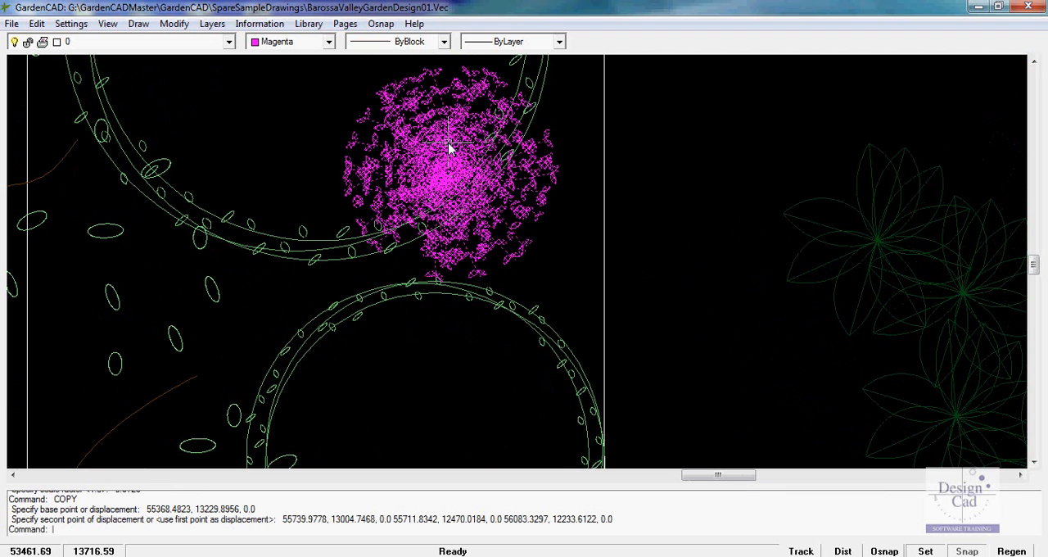
right_click(449, 146)
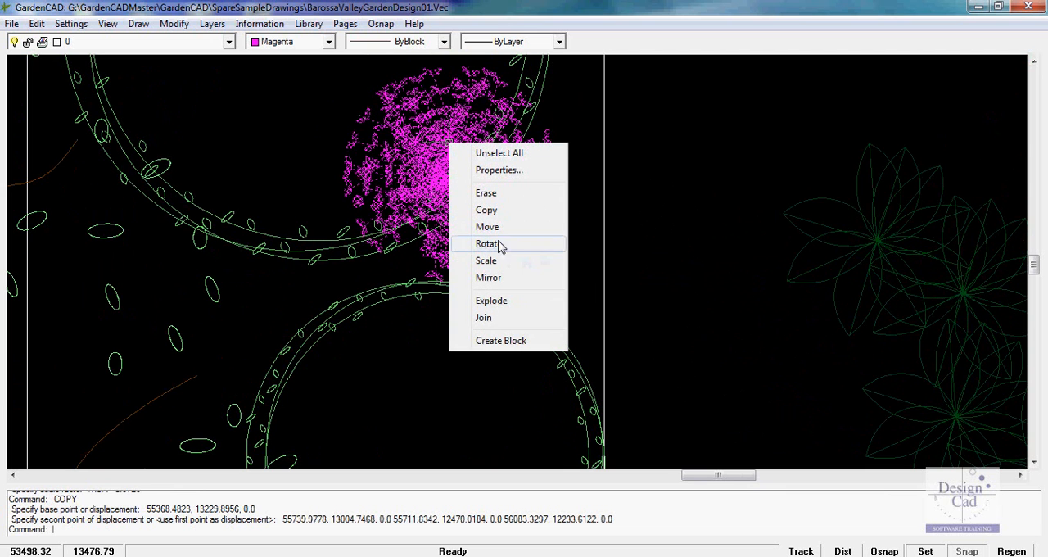
click(499, 303)
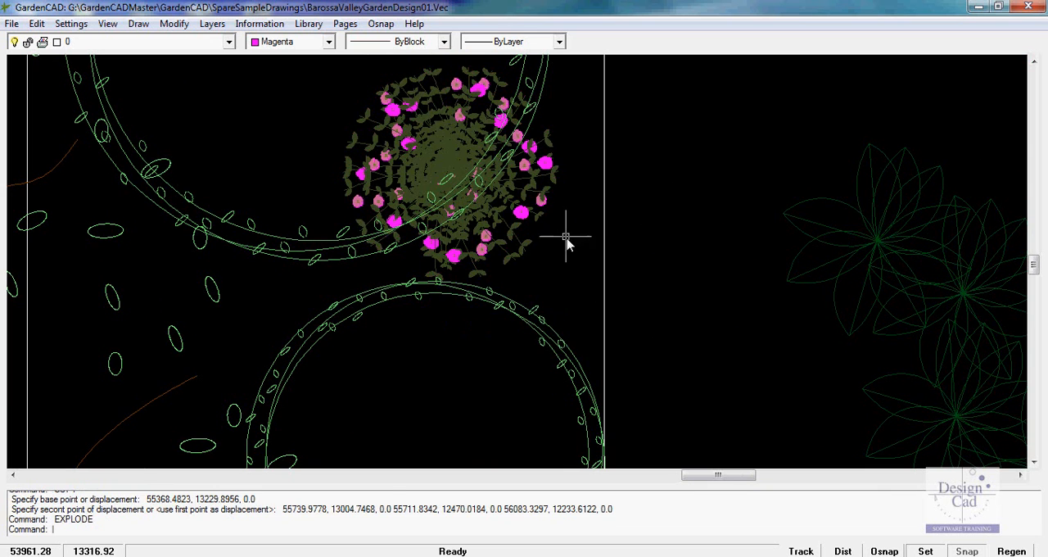
Erase several leafy stems radiating from the centre of the exploded pink-flowered shrub
click(455, 163)
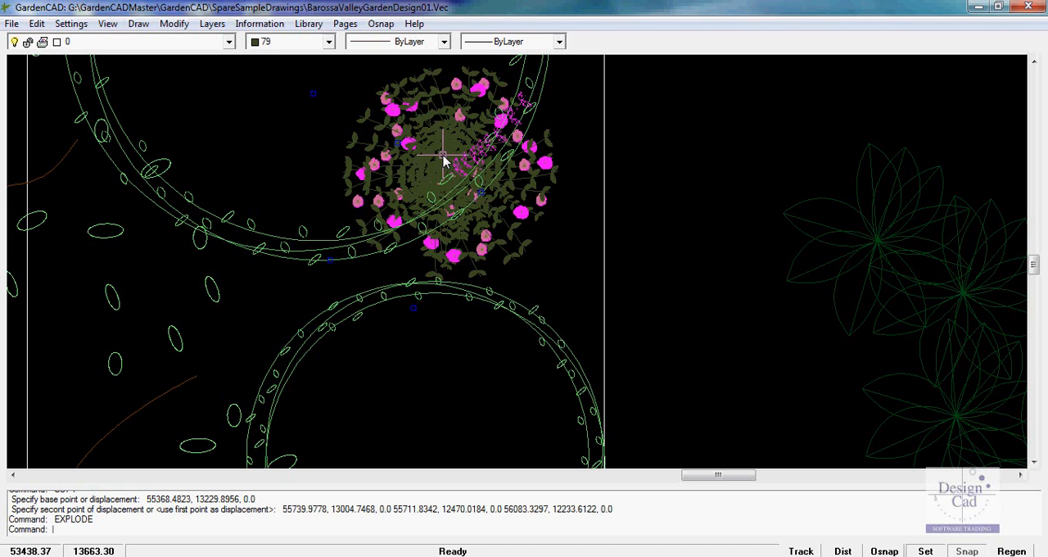
click(443, 167)
click(433, 180)
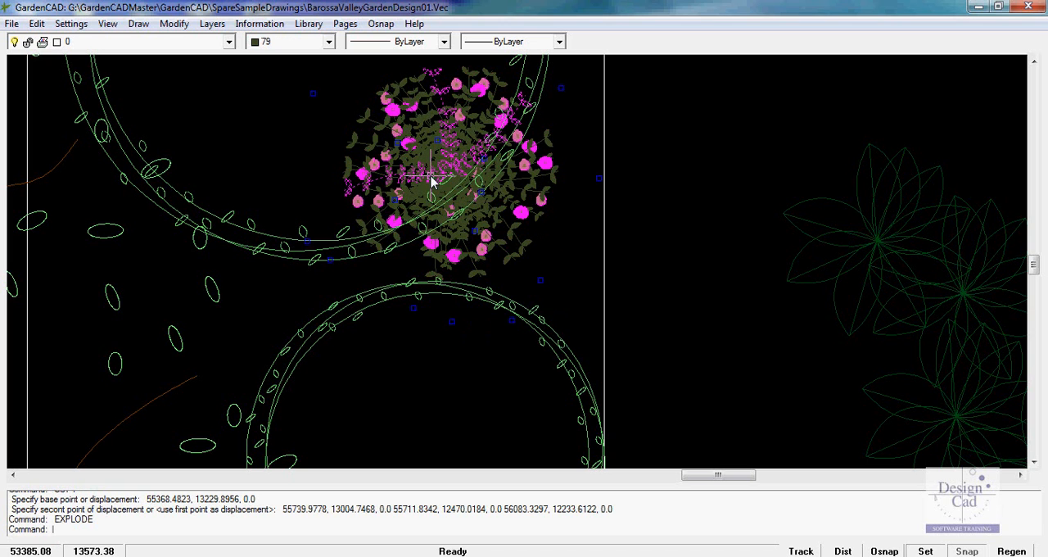
click(434, 169)
click(463, 188)
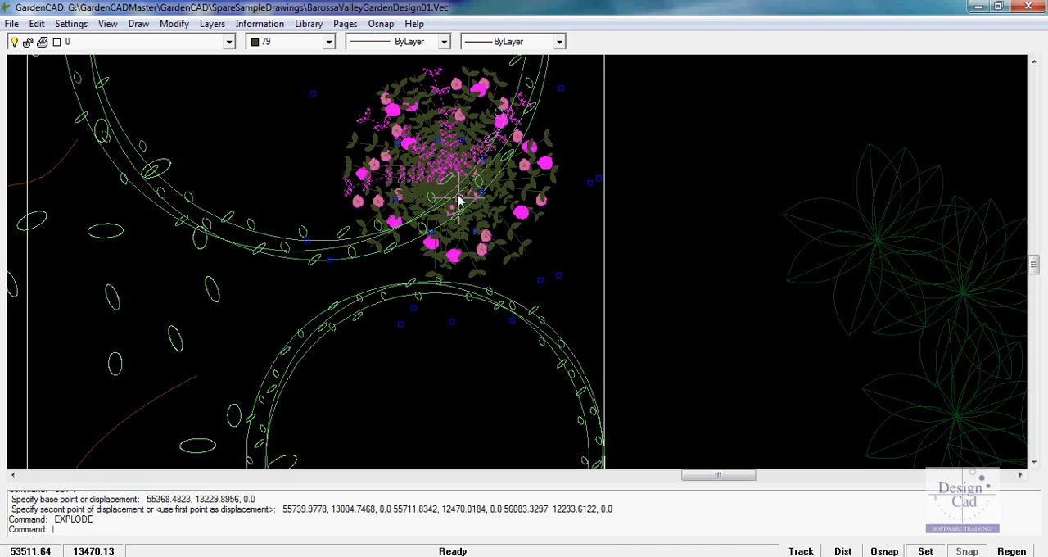
click(444, 172)
right_click(448, 168)
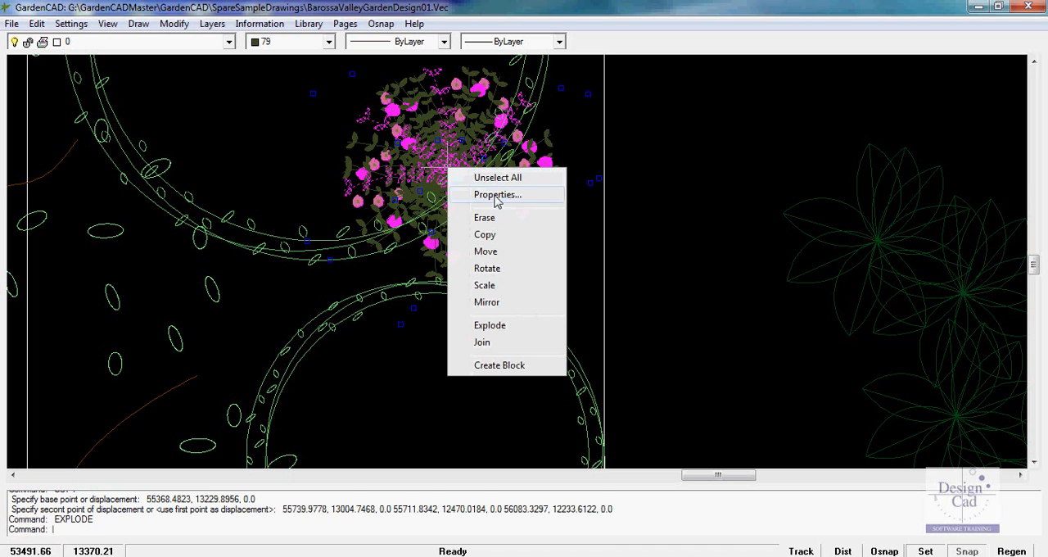
click(487, 218)
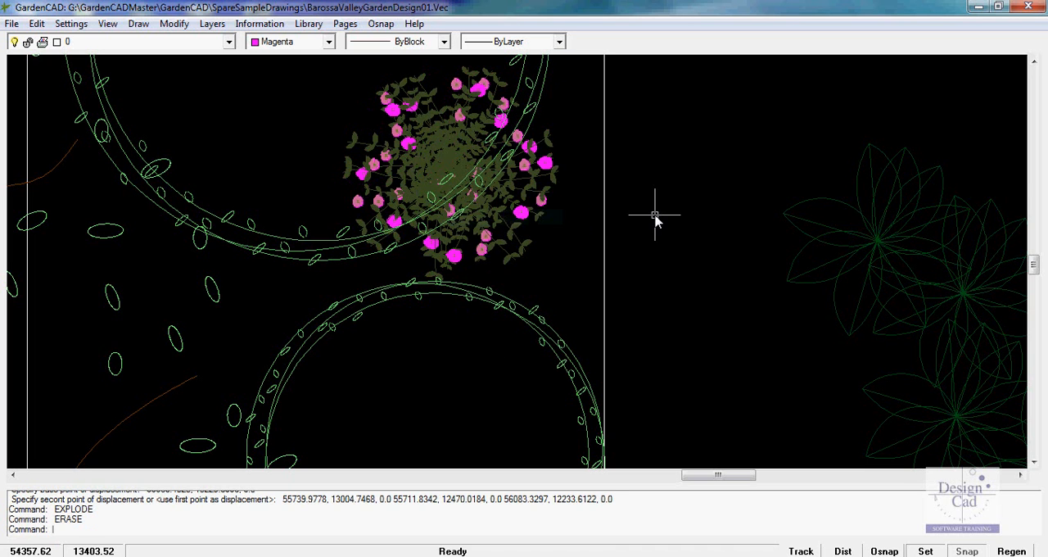
Erase another group of leafy stems around the shrub's centre to thin its foliage further
click(454, 165)
click(439, 179)
click(441, 167)
click(463, 178)
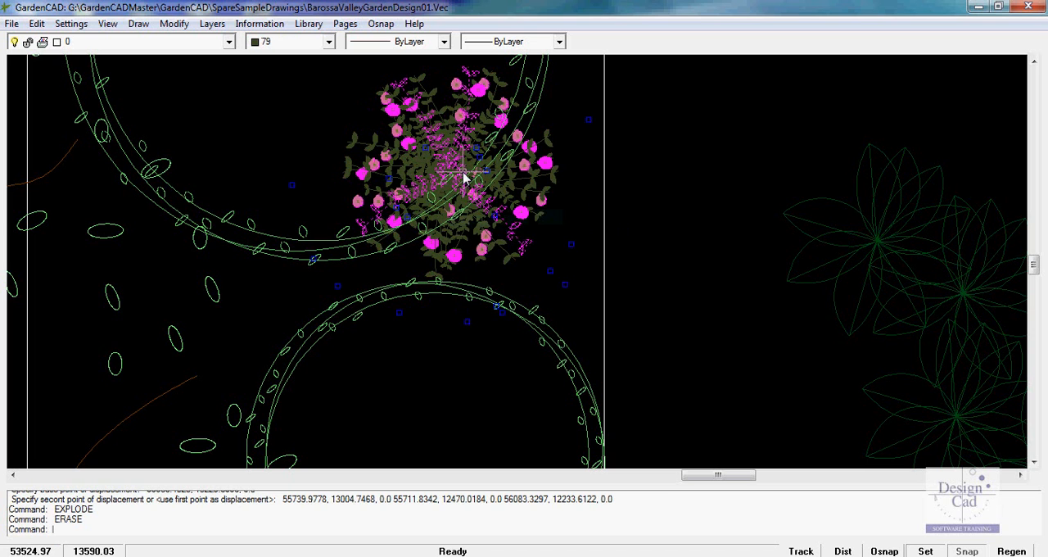
right_click(463, 178)
click(501, 223)
scroll(707, 240, down, 1)
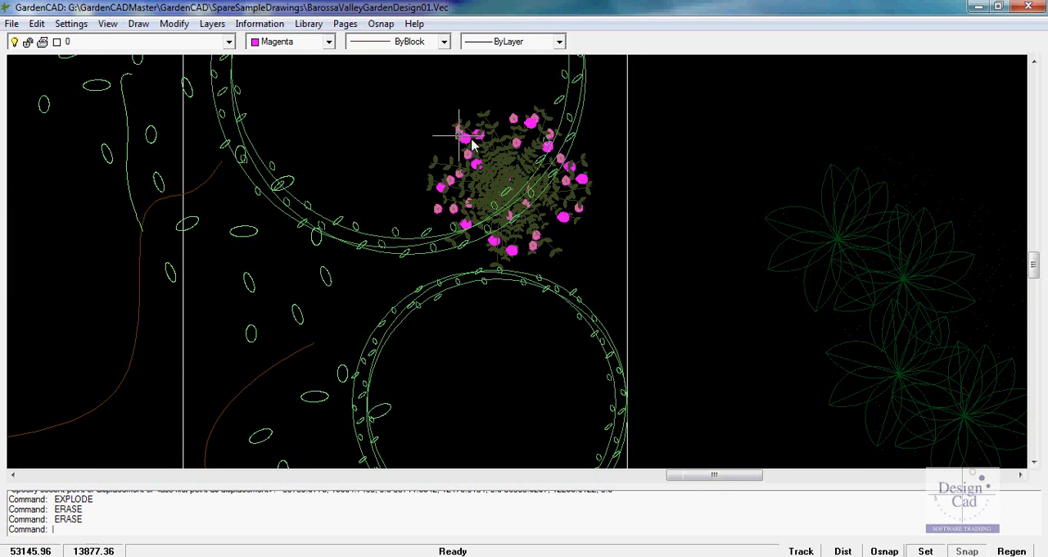
Create a block named t3 from the whole thinned pink-flowered shrub, with the base point at its centre, converting the objects to a block
click(510, 215)
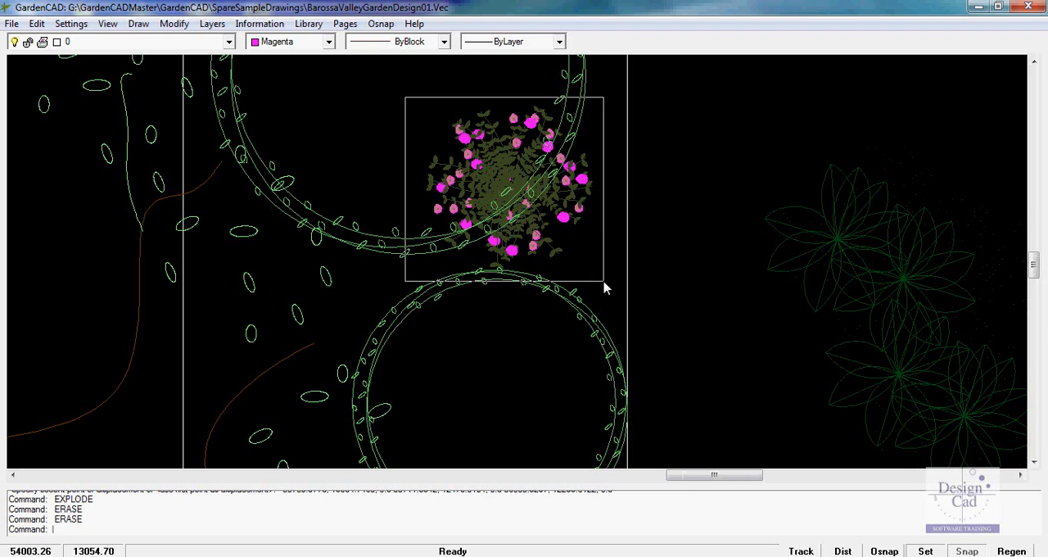
click(604, 282)
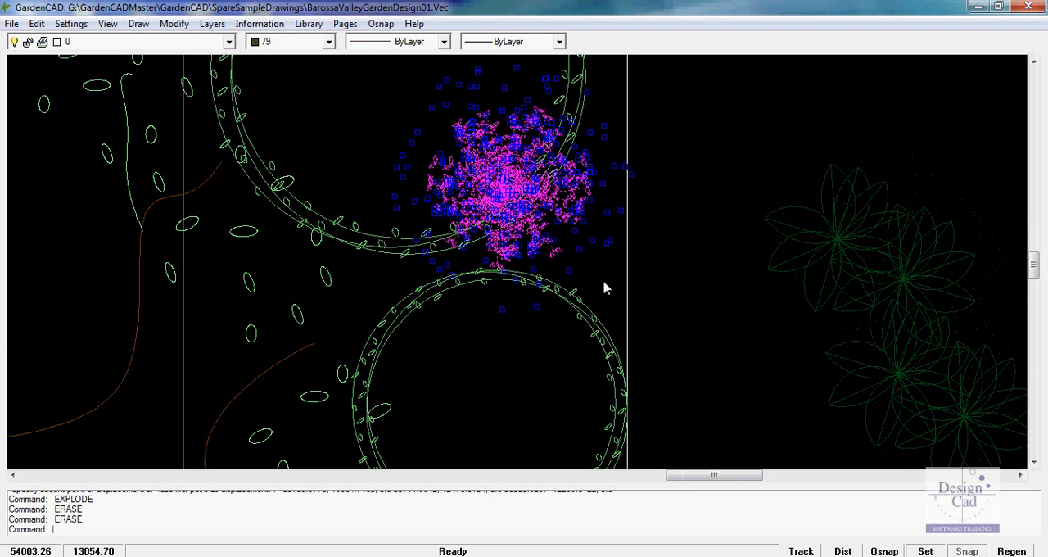
right_click(721, 268)
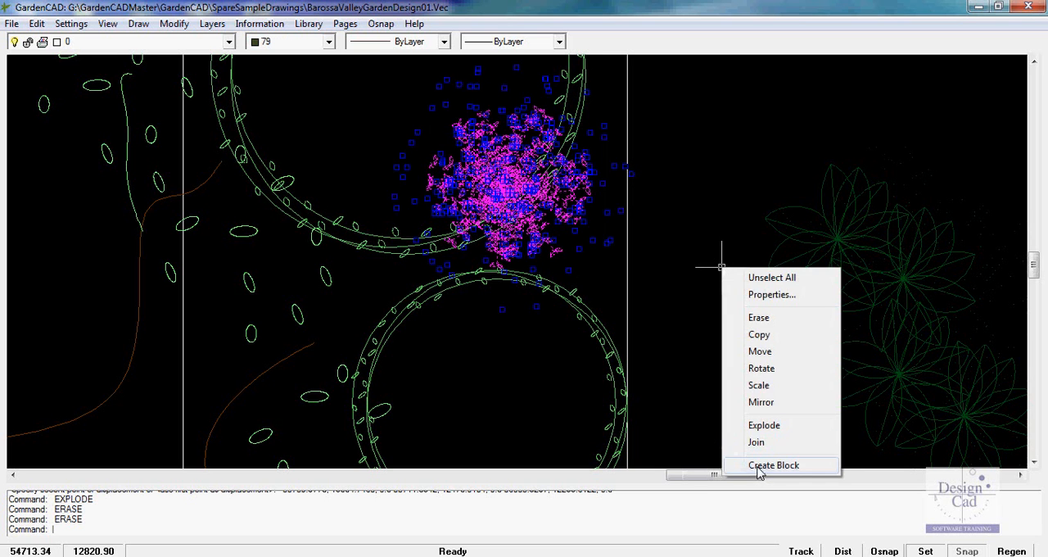
click(747, 465)
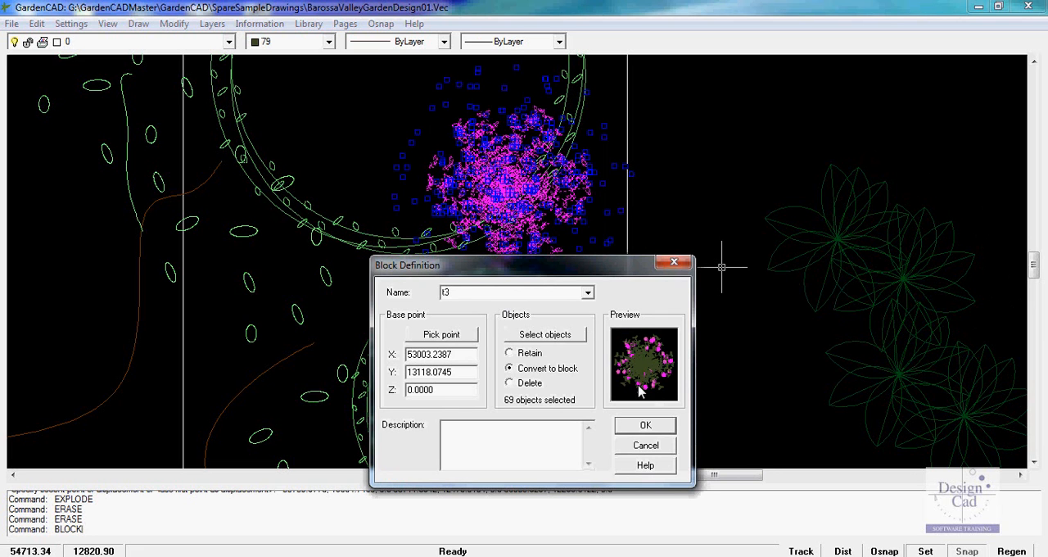
click(441, 335)
click(509, 191)
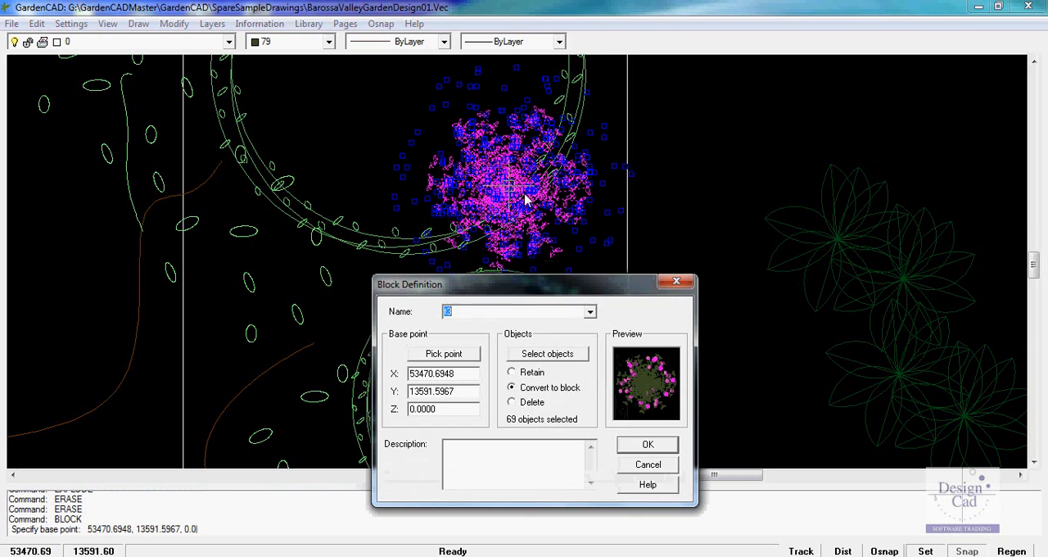
click(646, 444)
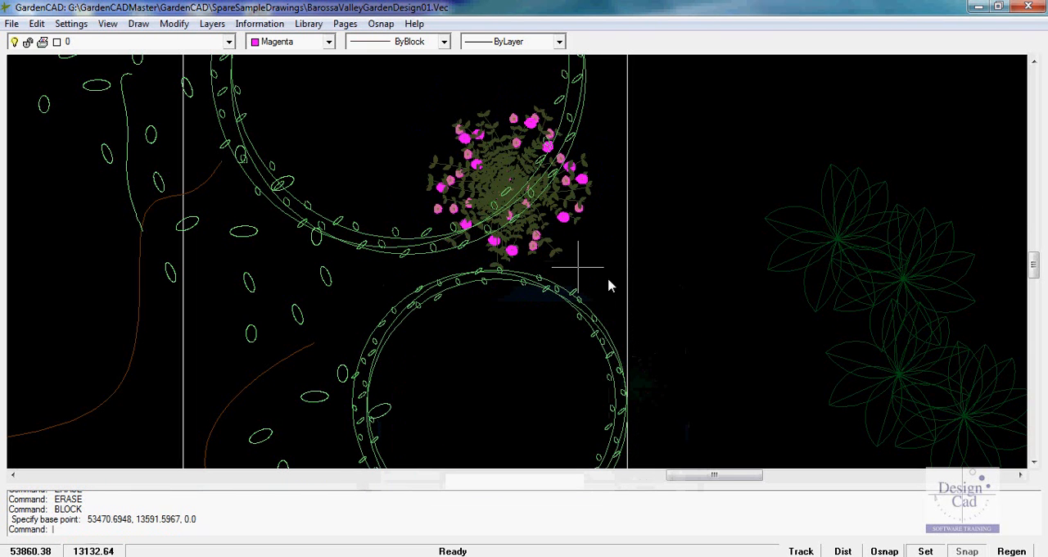
Copy the pink-flowered shrub block three times around the smaller hedge circle: two beside it and one below it
click(496, 168)
right_click(497, 167)
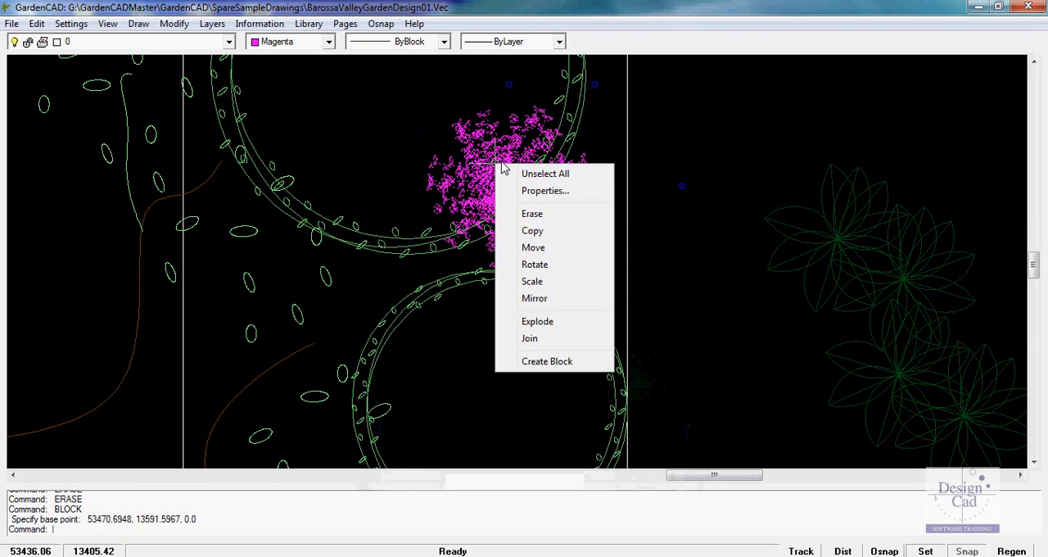
click(529, 233)
click(509, 175)
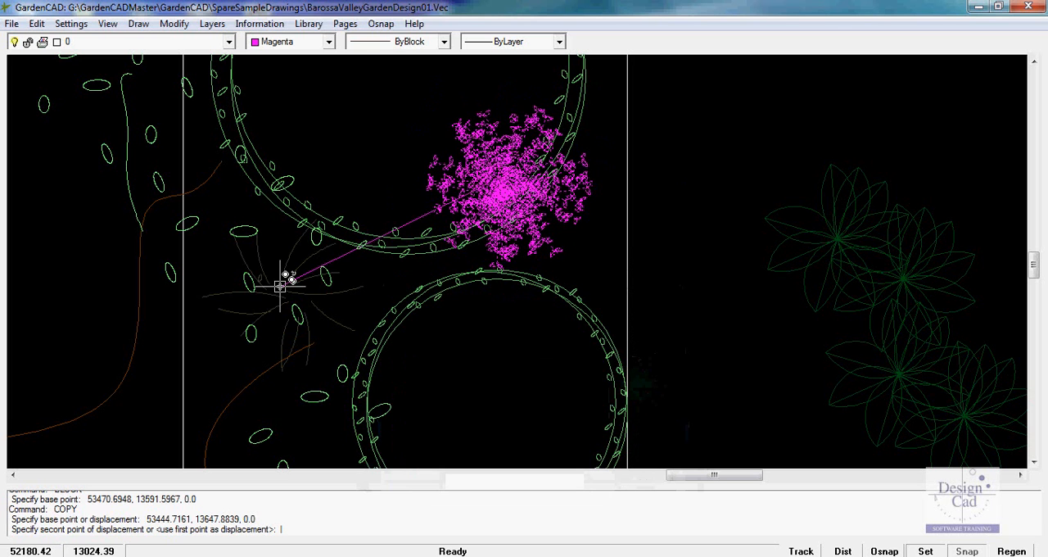
click(280, 284)
scroll(281, 288, down, 3)
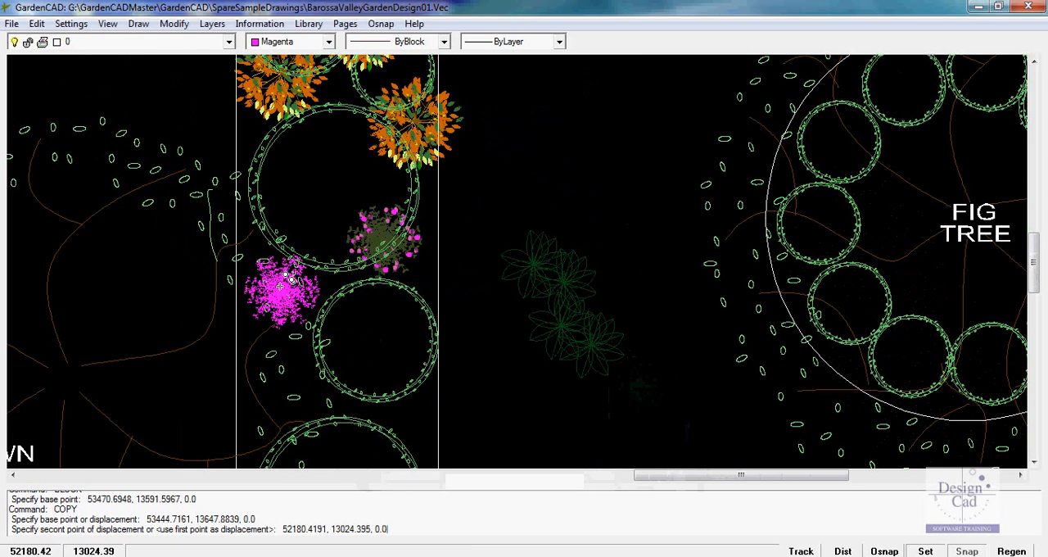
click(294, 362)
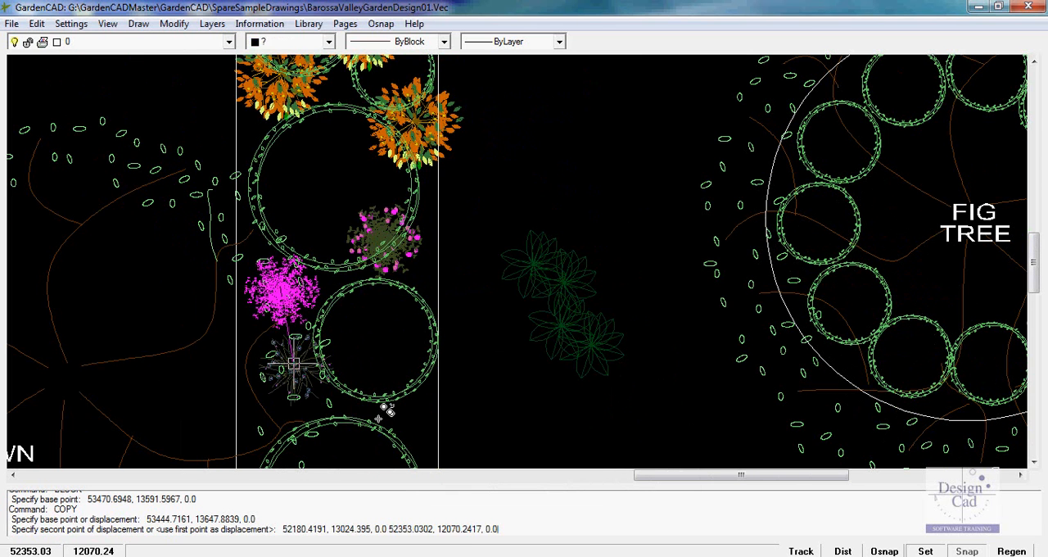
click(388, 413)
key(Return)
scroll(442, 385, down, 2)
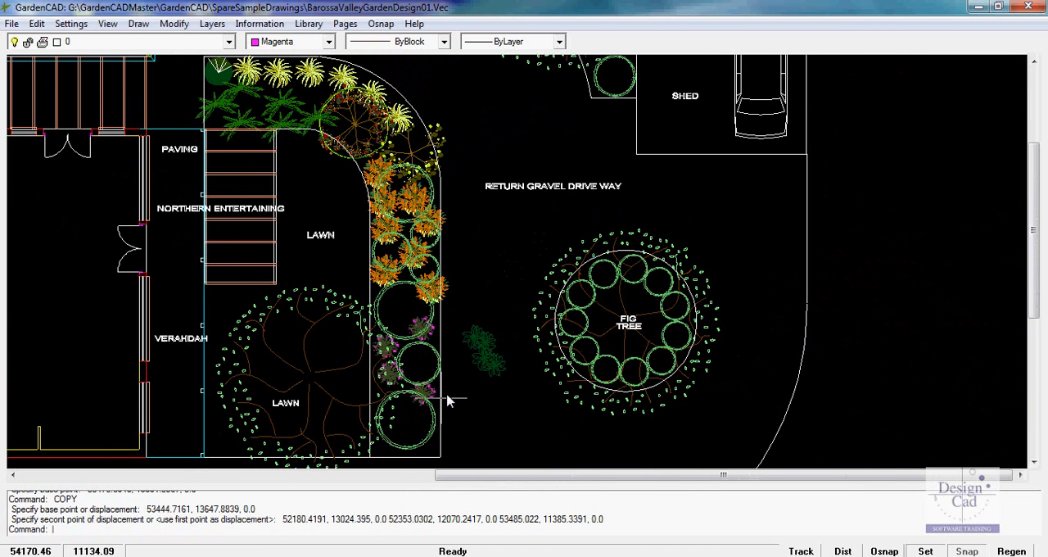
Draw an open seven-vertex polyline in the empty area outside the curved driveway boundary, beyond the fig tree
middle_drag(339, 401, 345, 385)
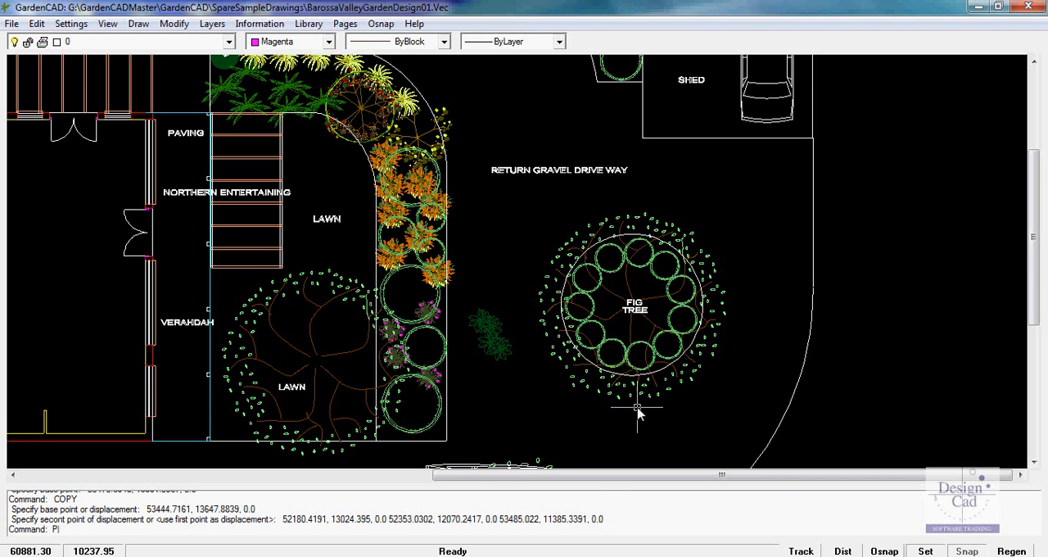
key(Return)
click(981, 242)
click(907, 229)
click(861, 277)
click(838, 352)
click(904, 389)
click(947, 426)
click(935, 438)
right_click(931, 438)
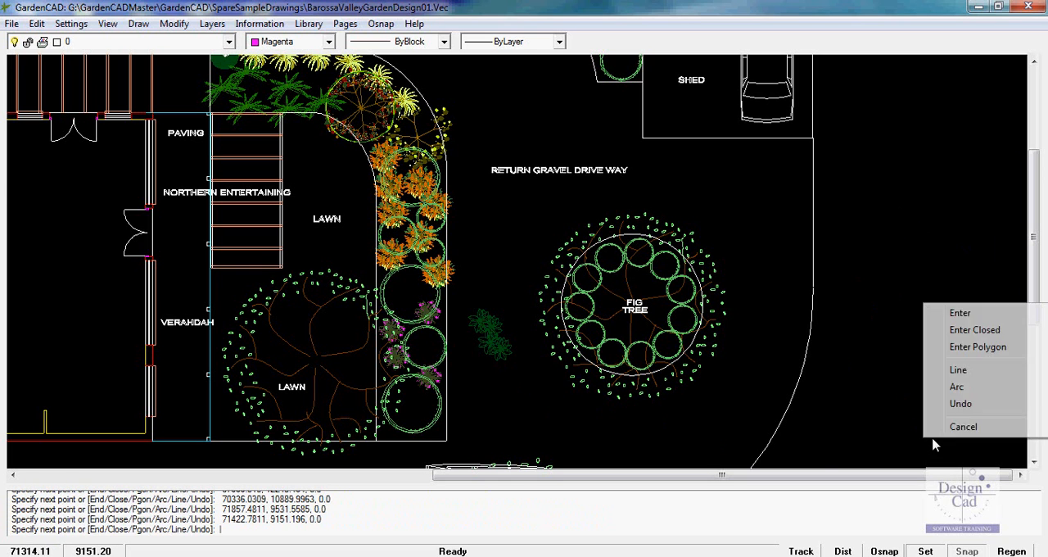
click(961, 314)
Change the new polyline's fit type to Quadratic B-spline
click(905, 394)
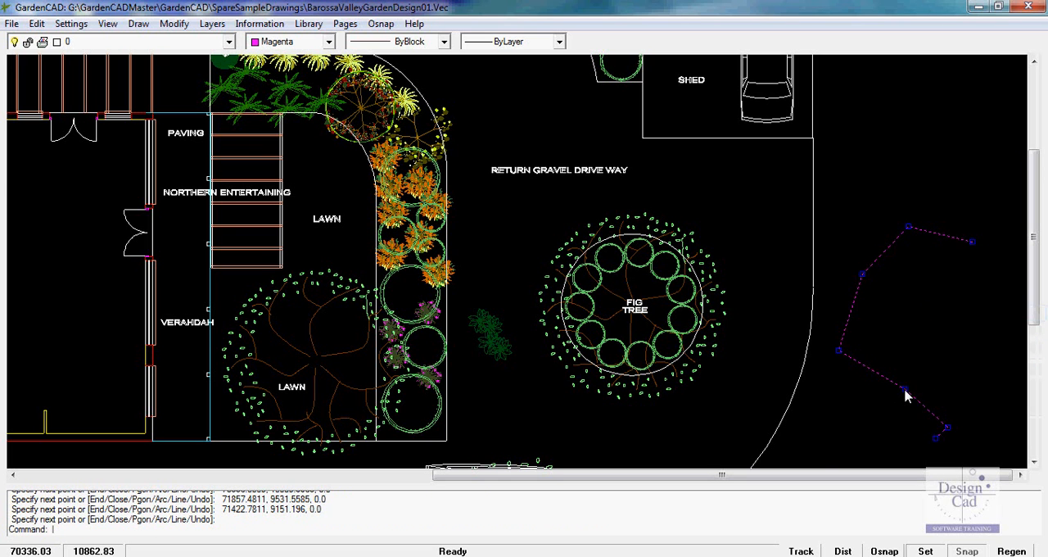
right_click(906, 395)
click(906, 390)
right_click(905, 389)
click(930, 339)
right_click(930, 340)
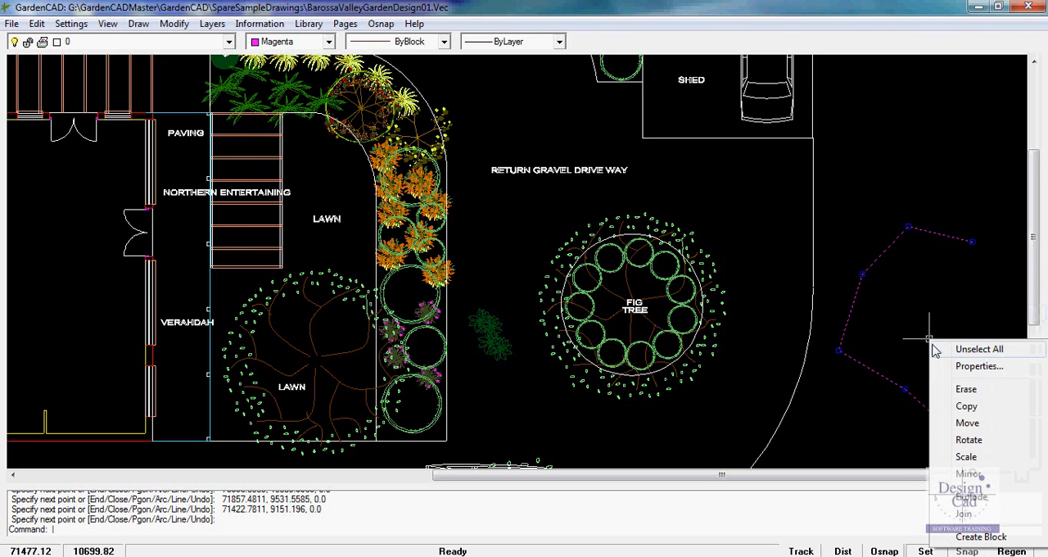
click(955, 370)
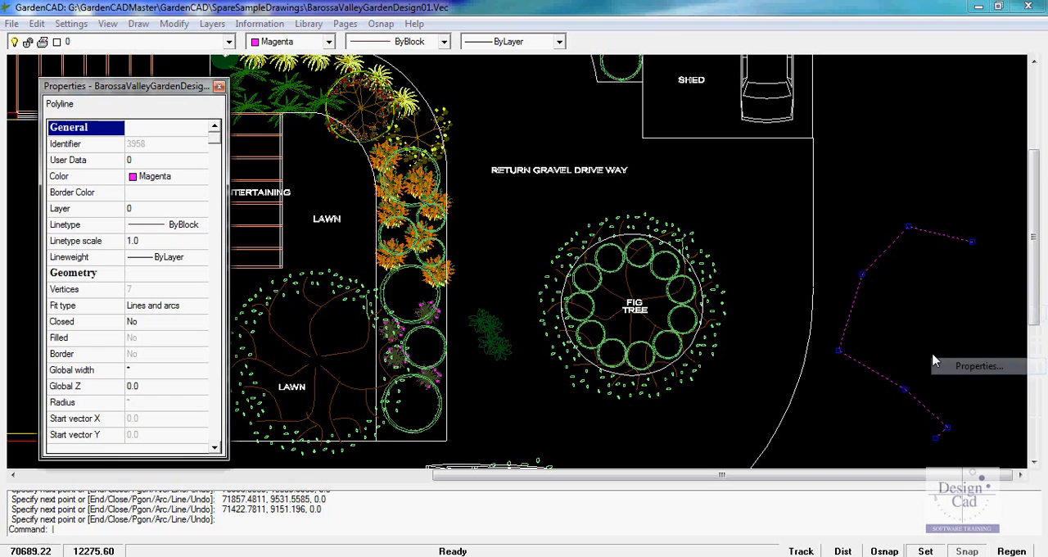
click(195, 311)
click(200, 308)
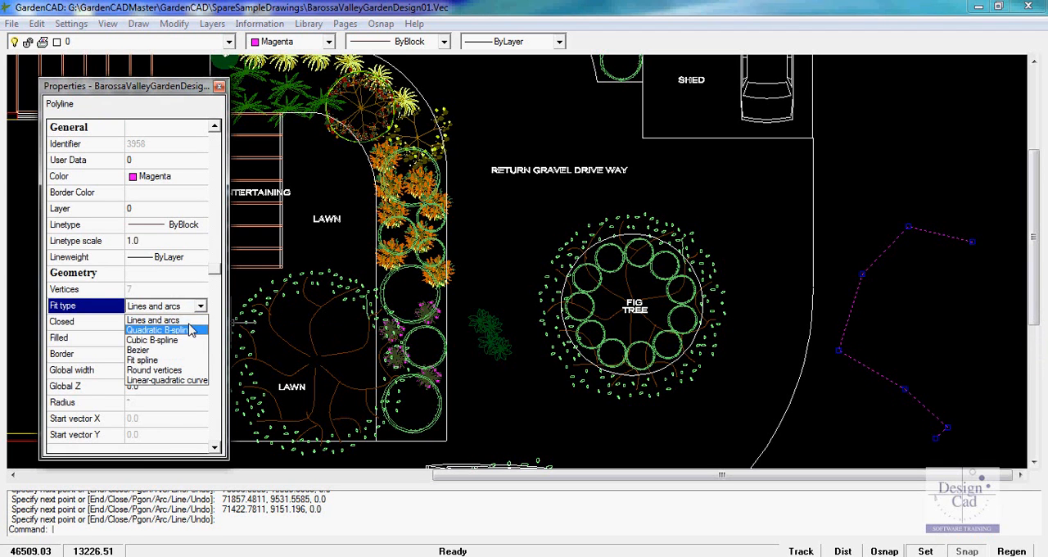
click(190, 328)
click(218, 86)
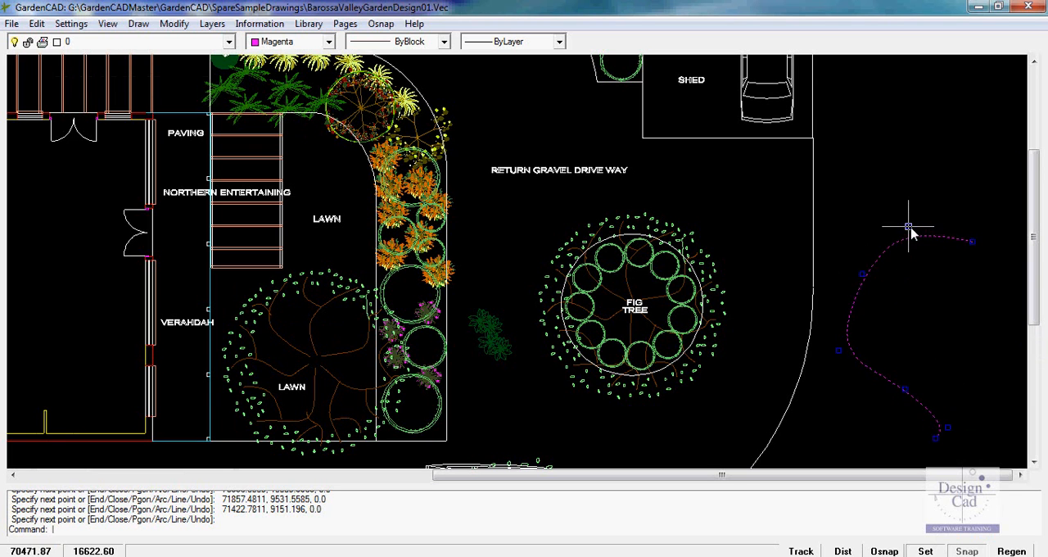
Reshape the curve by moving its upper bend vertex outward and its lower middle vertex up towards the inside
click(889, 174)
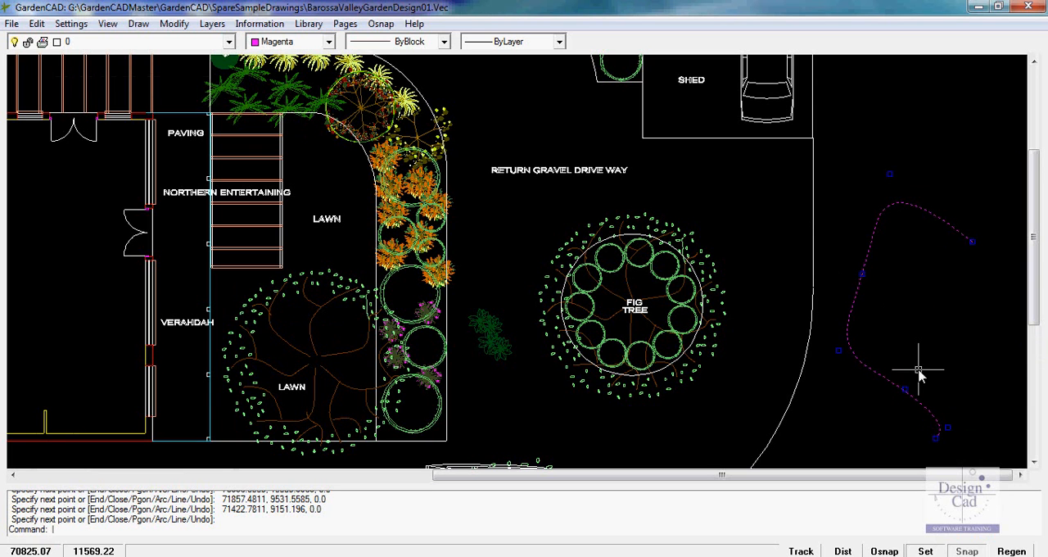
click(904, 389)
click(934, 361)
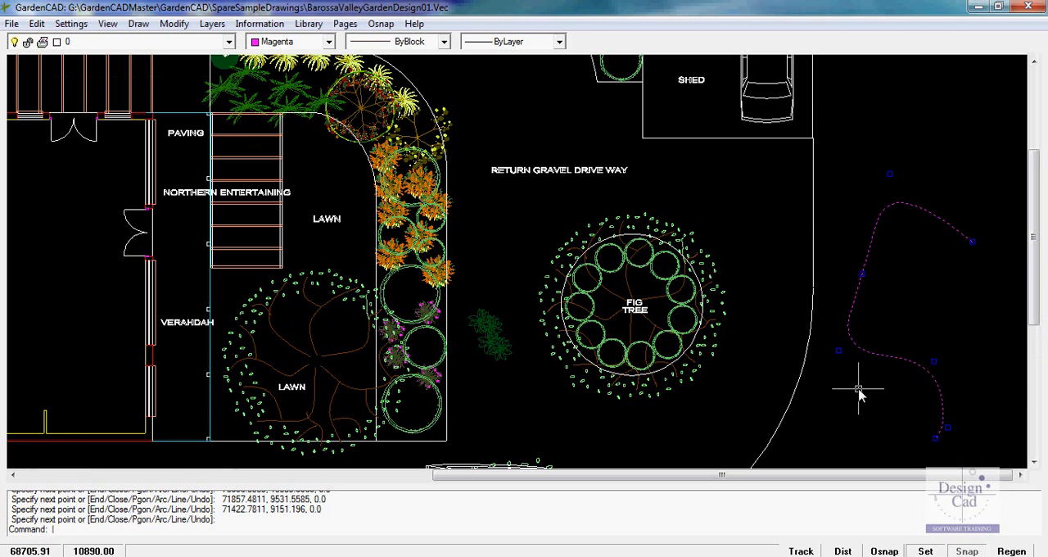
Explode the B-spline curve and select the result to examine its vertices up close
right_click(906, 368)
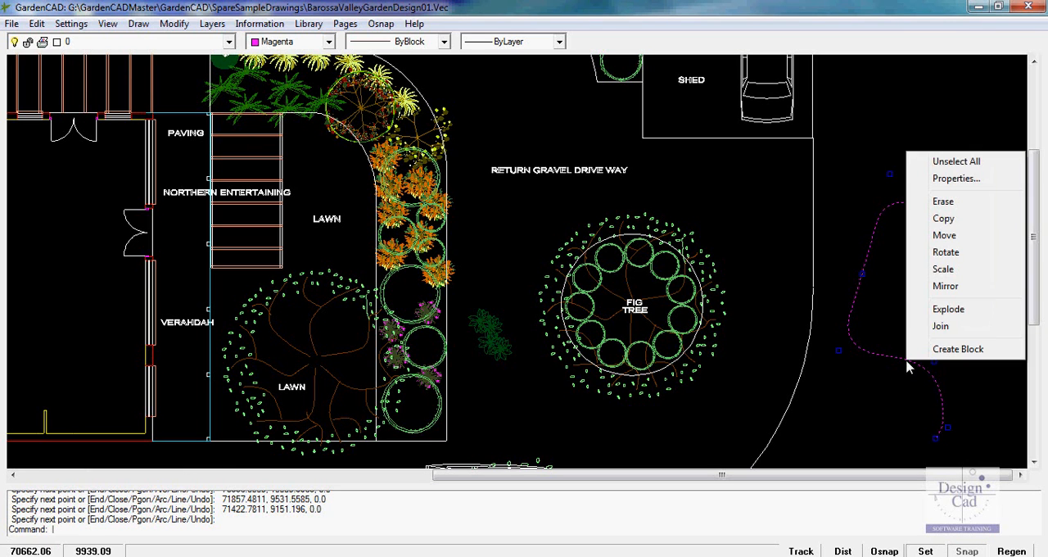
click(950, 309)
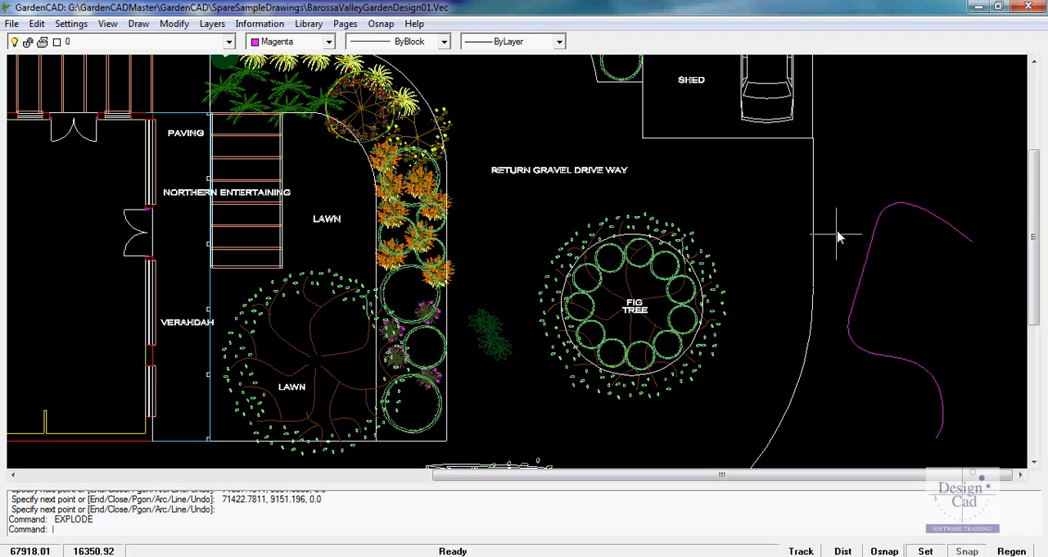
click(865, 277)
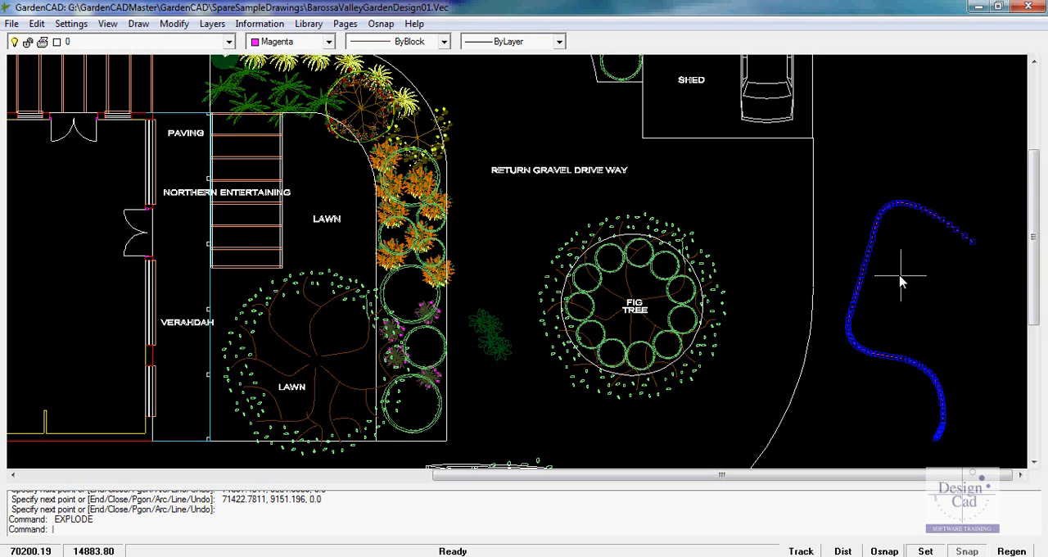
scroll(865, 262, up, 3)
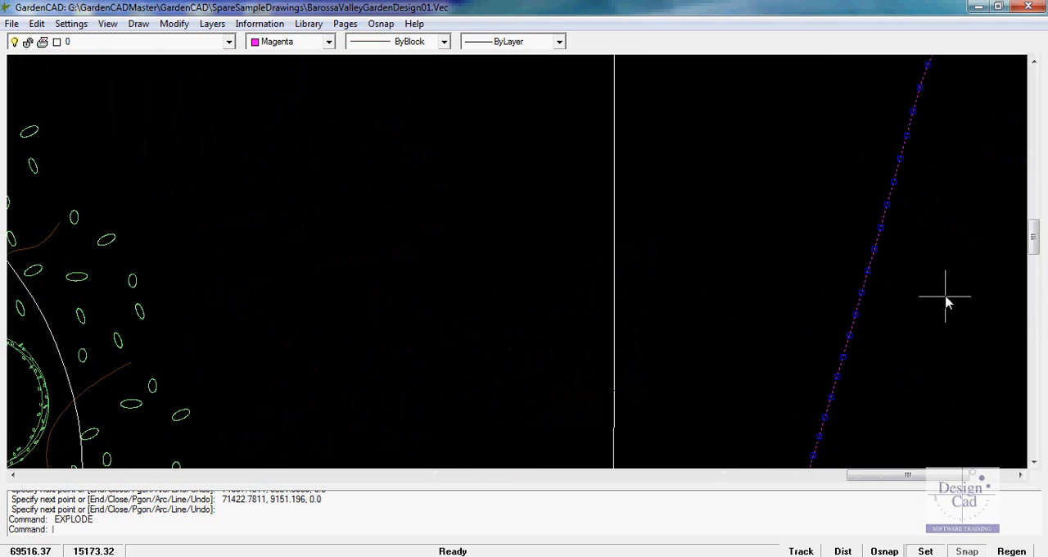
scroll(938, 295, down, 4)
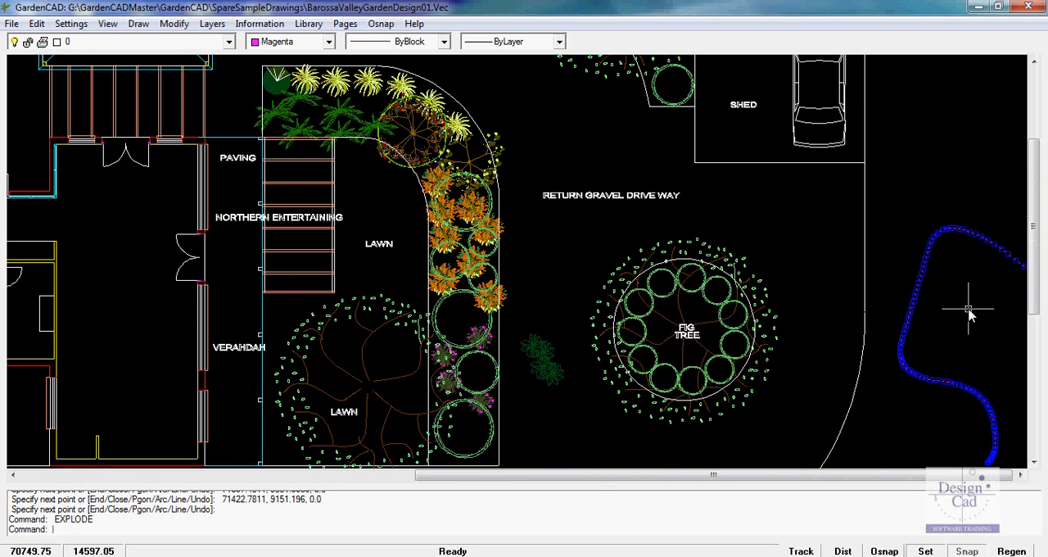
scroll(969, 316, down, 2)
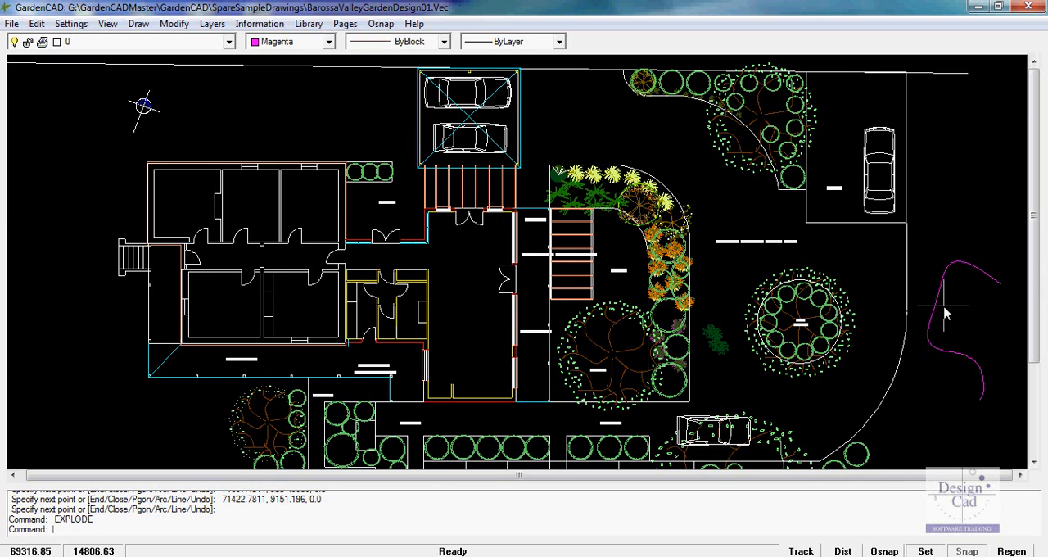
Explode the multi-vertex curve a second time to break it into separate segments
click(938, 312)
right_click(936, 311)
key(Escape)
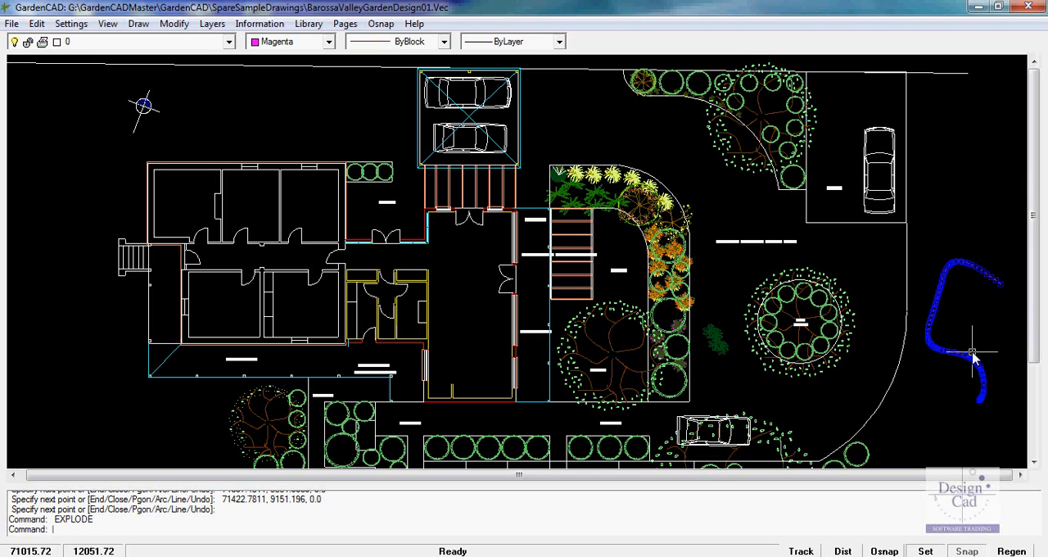
right_click(968, 334)
click(971, 494)
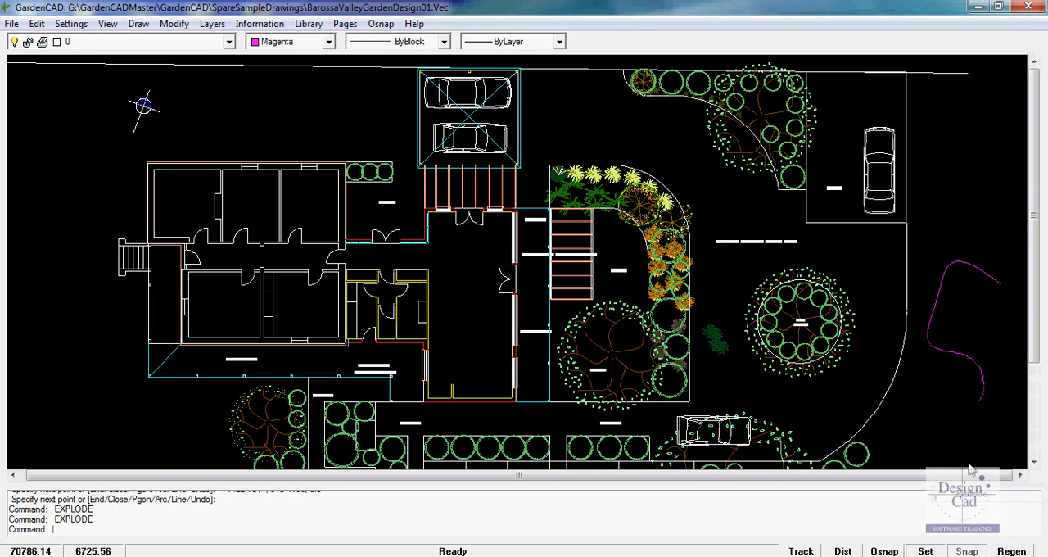
Erase the straight segment between the upper and lower bends of the exploded magenta curve
click(933, 296)
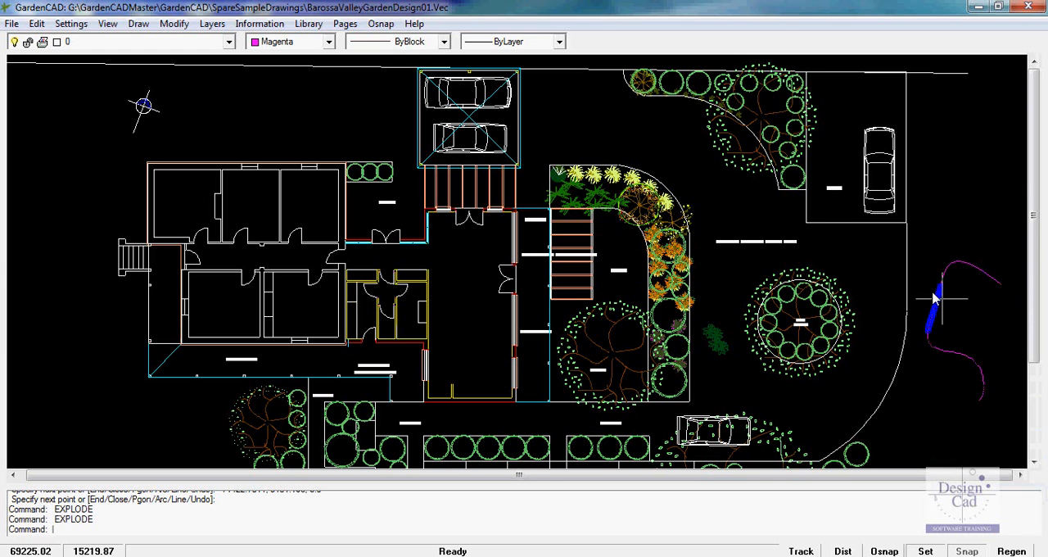
right_click(970, 327)
click(974, 369)
scroll(944, 319, up, 1)
scroll(941, 316, up, 2)
scroll(720, 267, up, 1)
scroll(868, 310, up, 1)
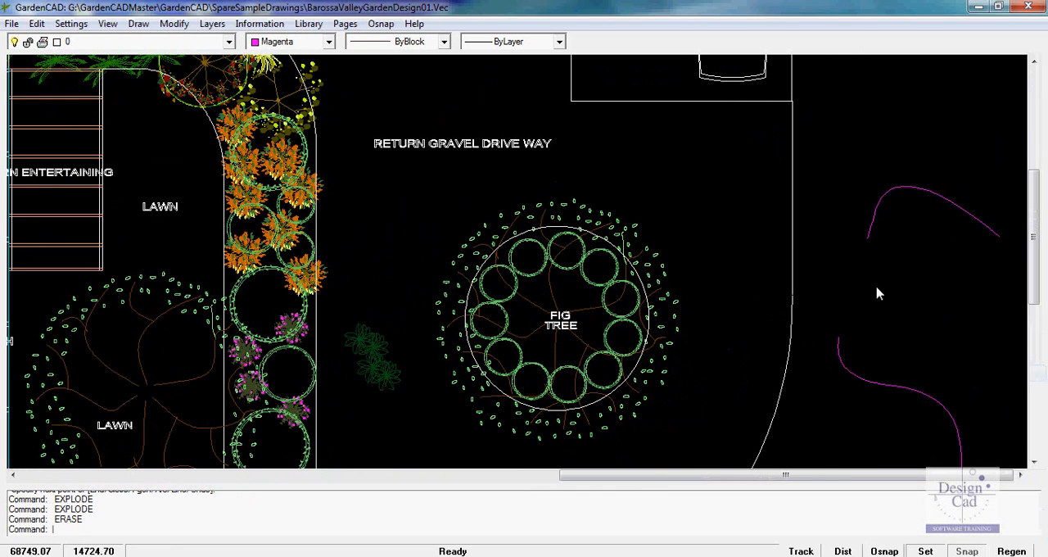
scroll(891, 308, down, 1)
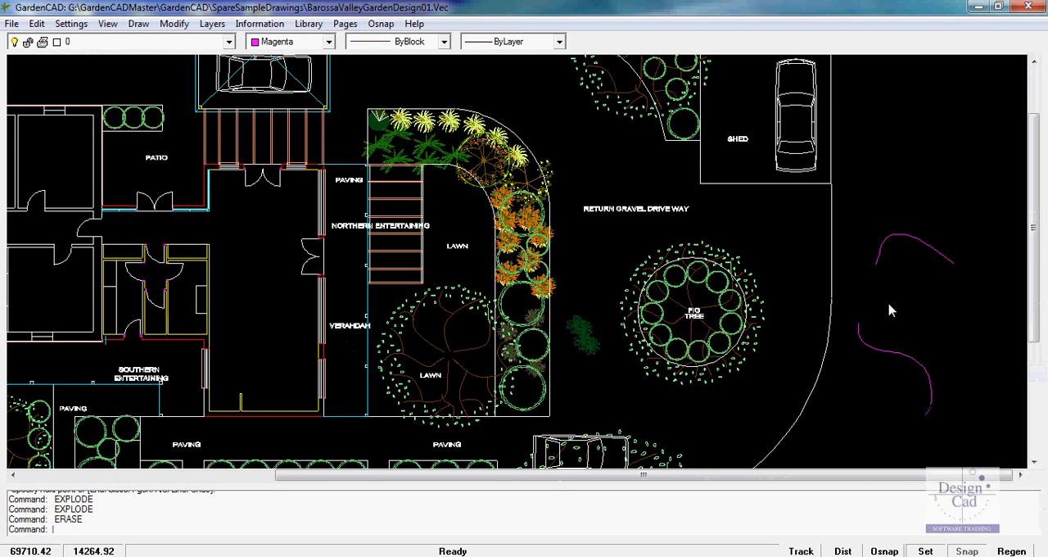